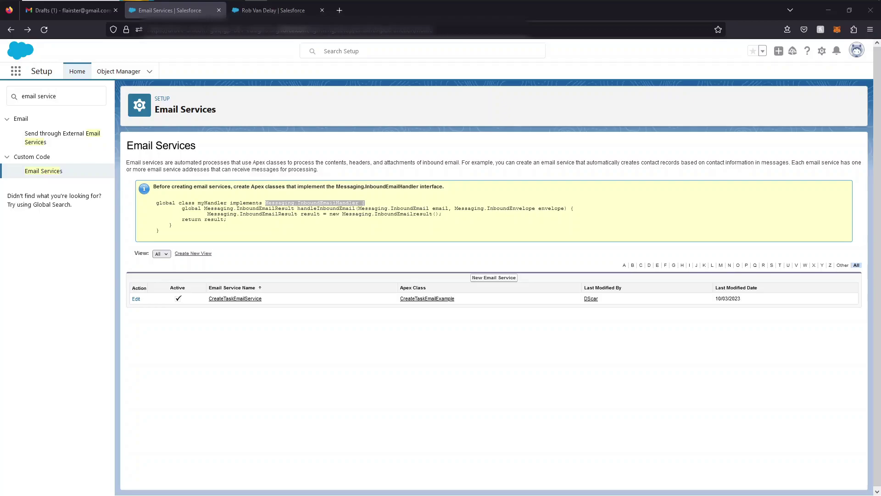
# Open the CreateTaskEmailService email service and review its Accept Attachments and Accept Email From settings.
pyautogui.click(229, 250)
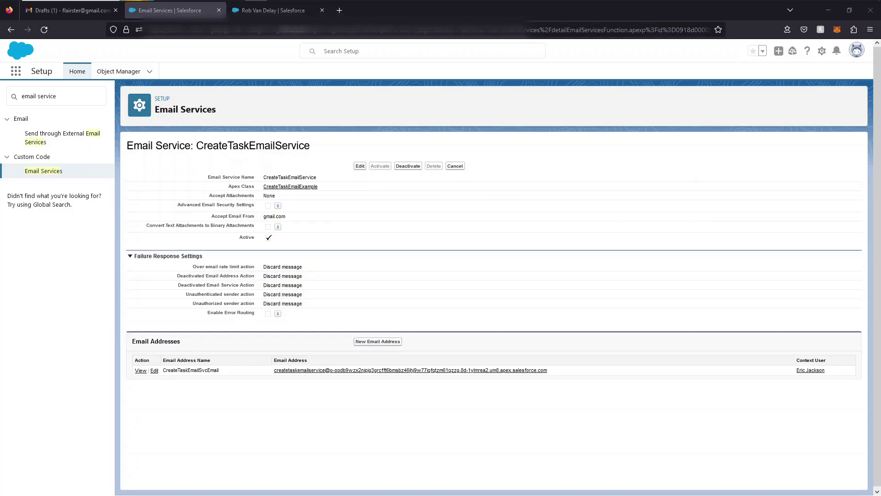
pyautogui.moveTo(264, 178); pyautogui.dragTo(262, 199)
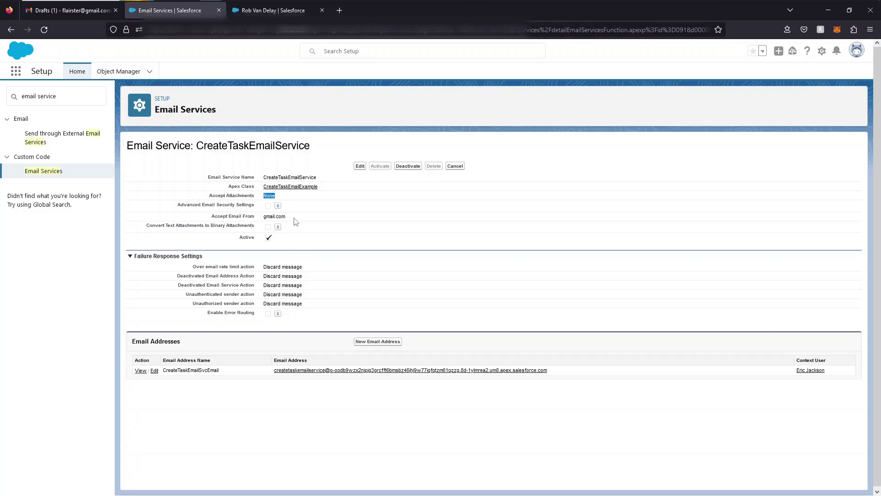
pyautogui.moveTo(294, 218); pyautogui.dragTo(265, 215)
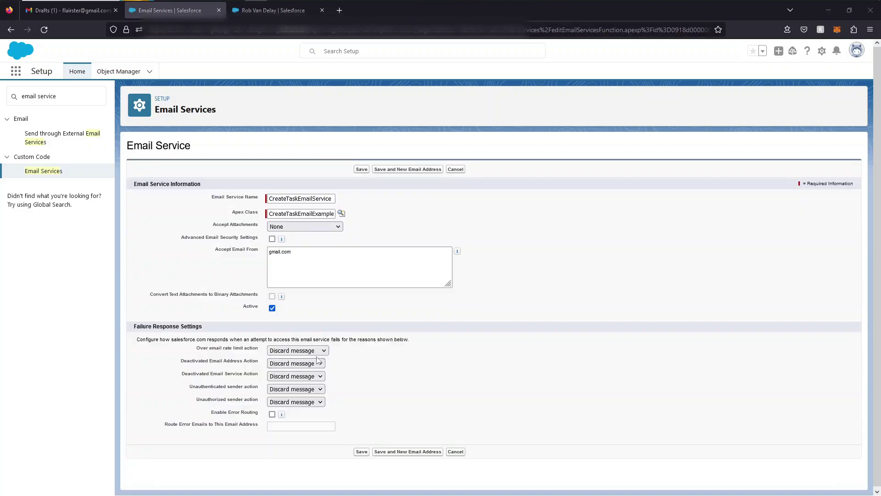
# Open the service for editing, examine its failure response, error routing and Accept Email From settings, and return to the service details.
pyautogui.click(310, 351)
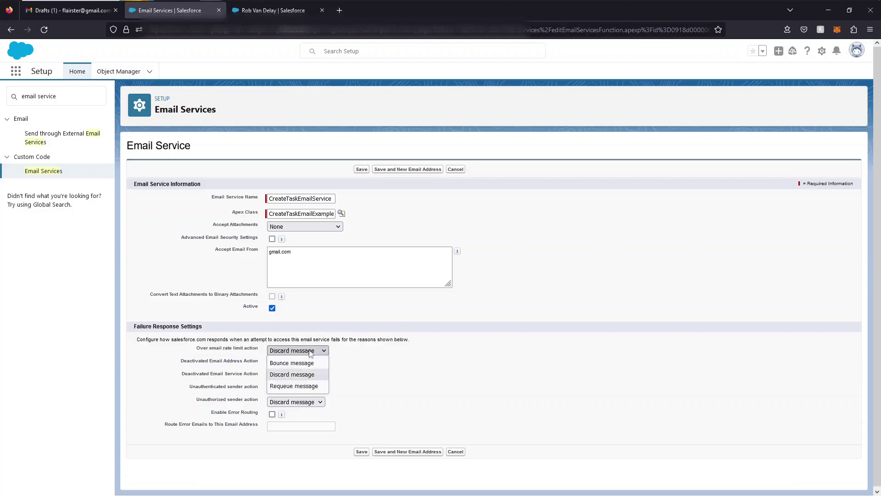
pyautogui.click(371, 364)
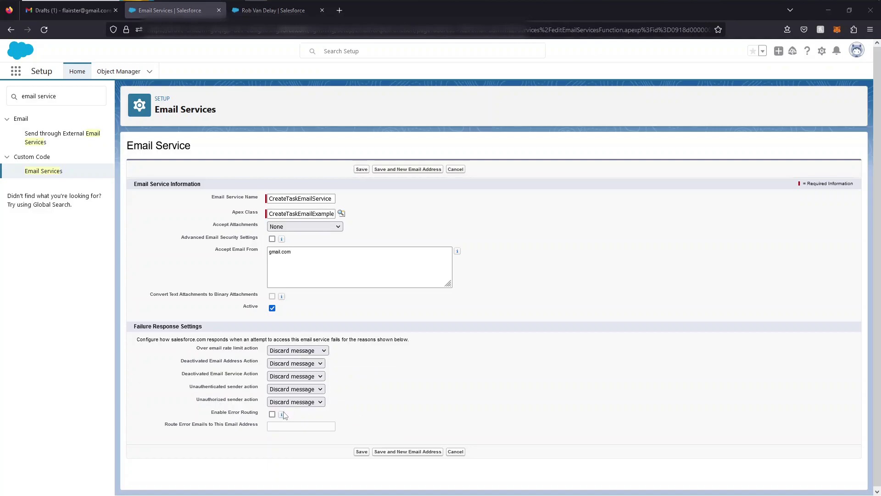
pyautogui.moveTo(282, 417)
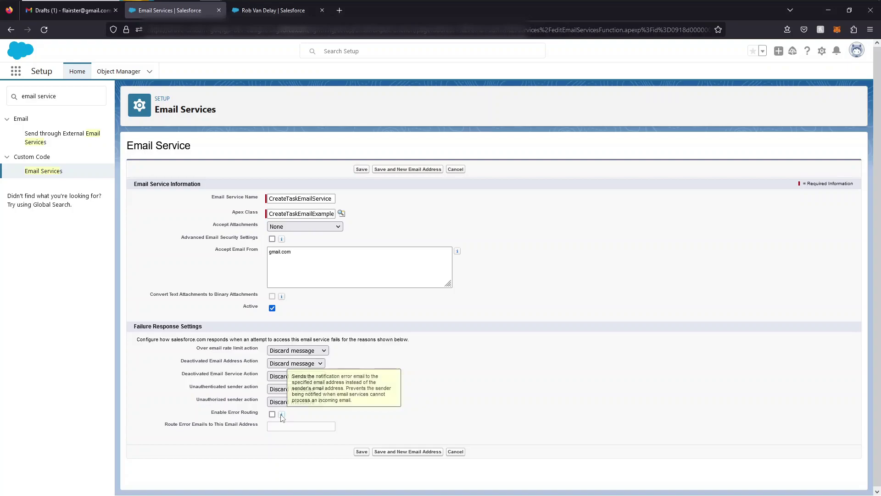
pyautogui.click(272, 414)
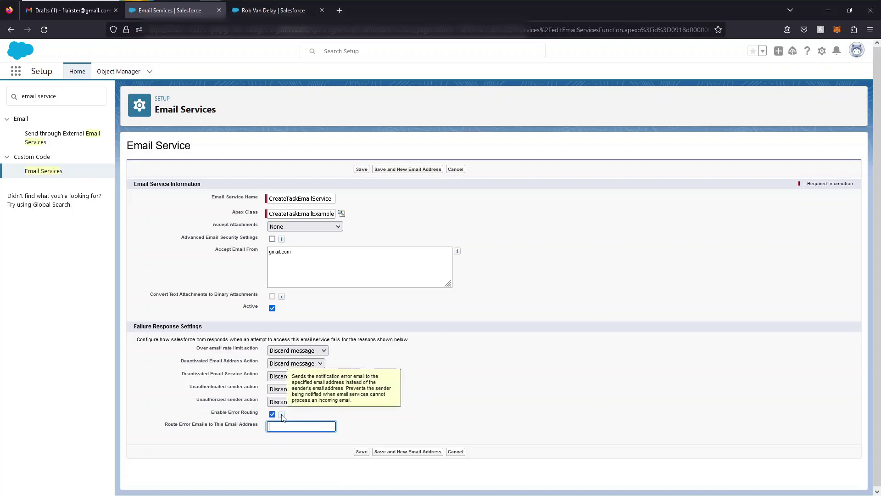
pyautogui.click(272, 414)
pyautogui.click(292, 255)
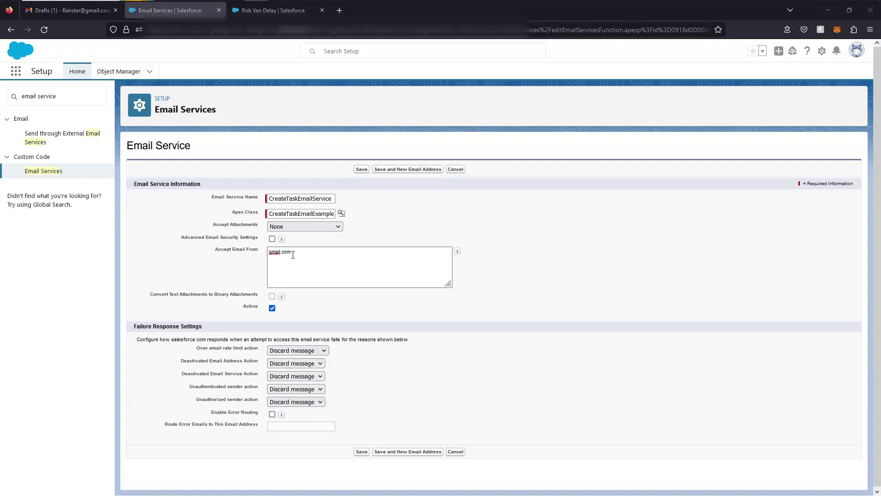
pyautogui.moveTo(293, 254); pyautogui.dragTo(271, 253)
pyautogui.click(298, 257)
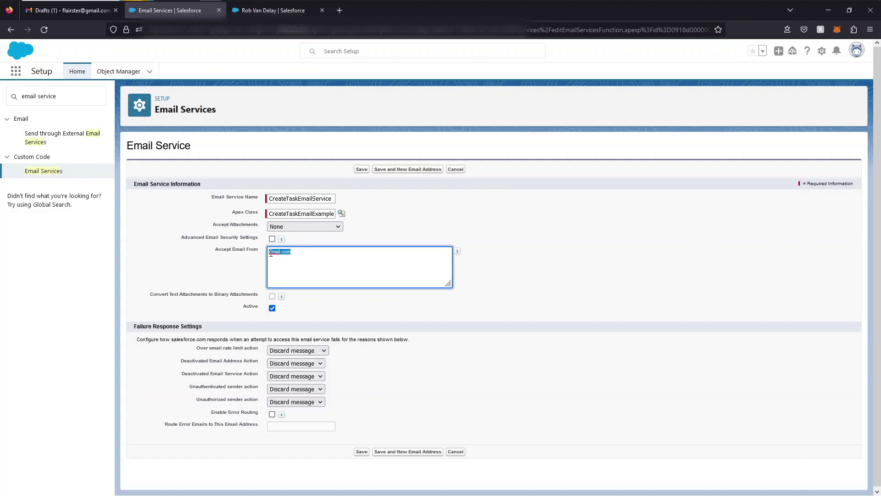
pyautogui.click(303, 260)
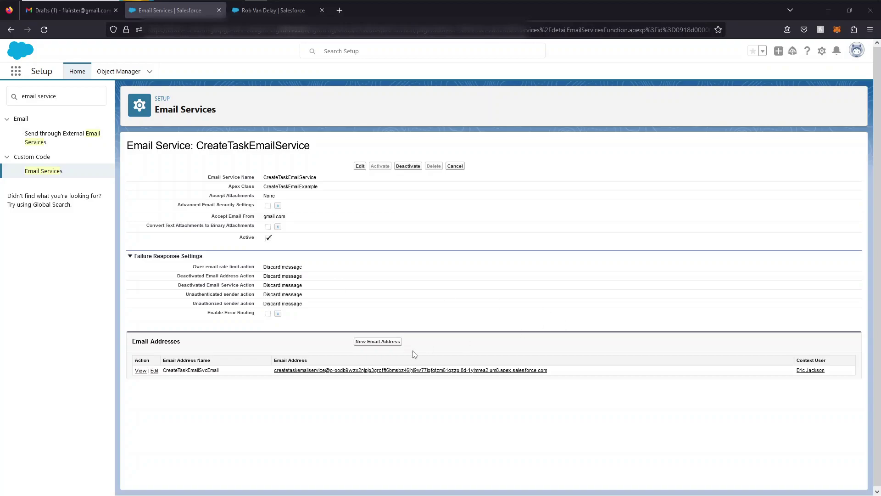
# Add an email address named testemail to the service, keeping the default local part, context user and accepted sender, and save it.
pyautogui.moveTo(588, 375); pyautogui.dragTo(276, 393)
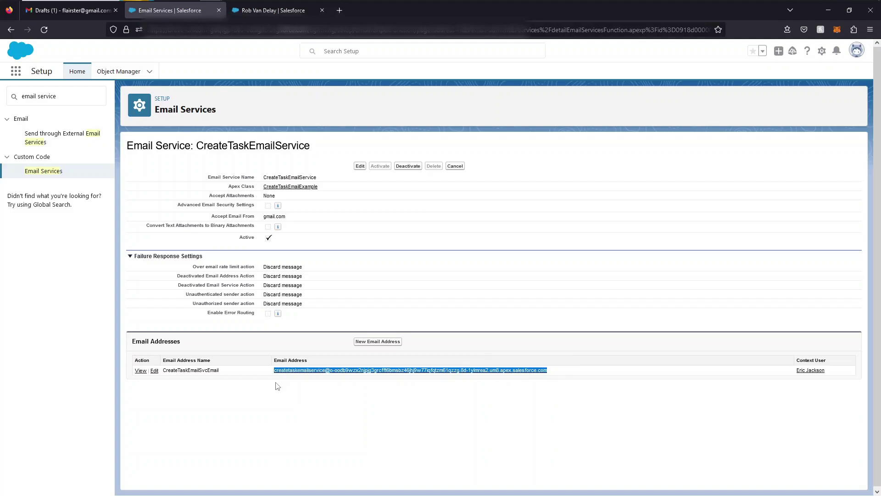
pyautogui.moveTo(220, 371); pyautogui.dragTo(163, 372)
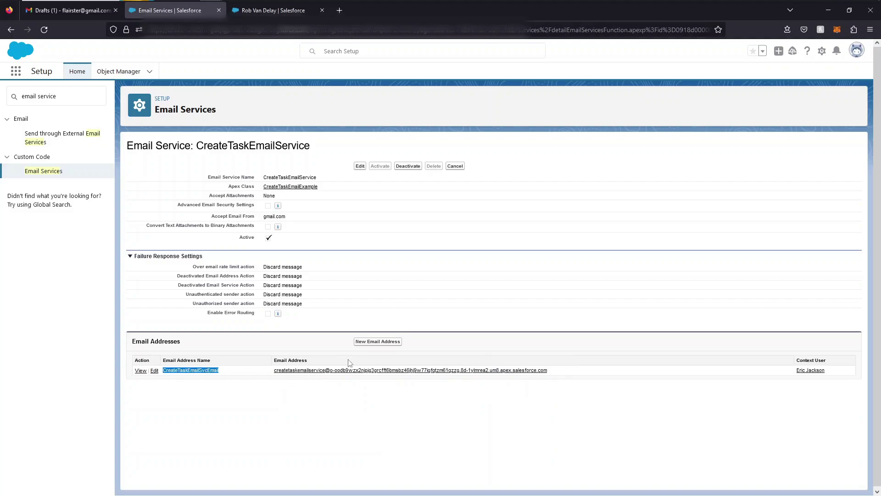
pyautogui.click(367, 342)
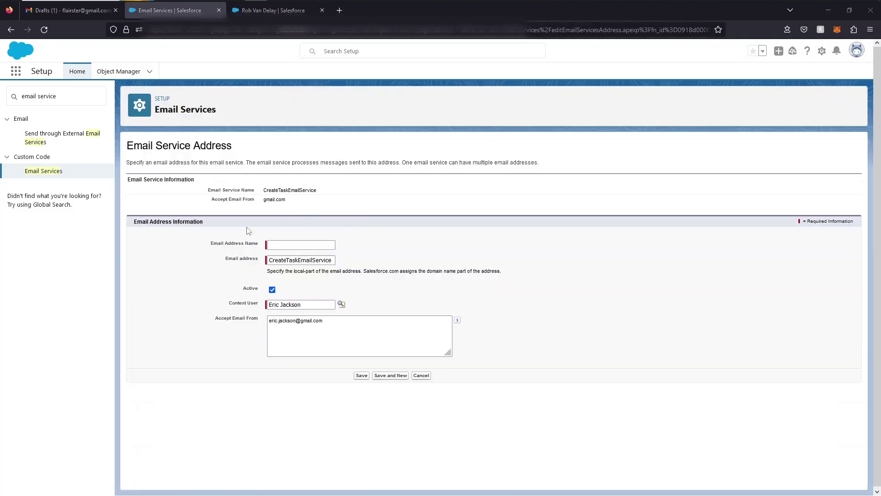
pyautogui.moveTo(319, 304); pyautogui.dragTo(261, 304)
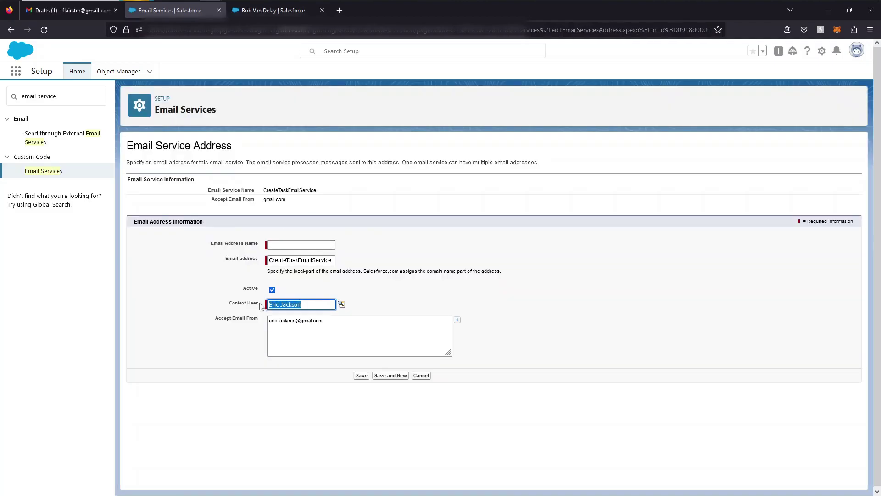
pyautogui.moveTo(313, 307); pyautogui.dragTo(269, 311)
pyautogui.moveTo(327, 320); pyautogui.dragTo(258, 322)
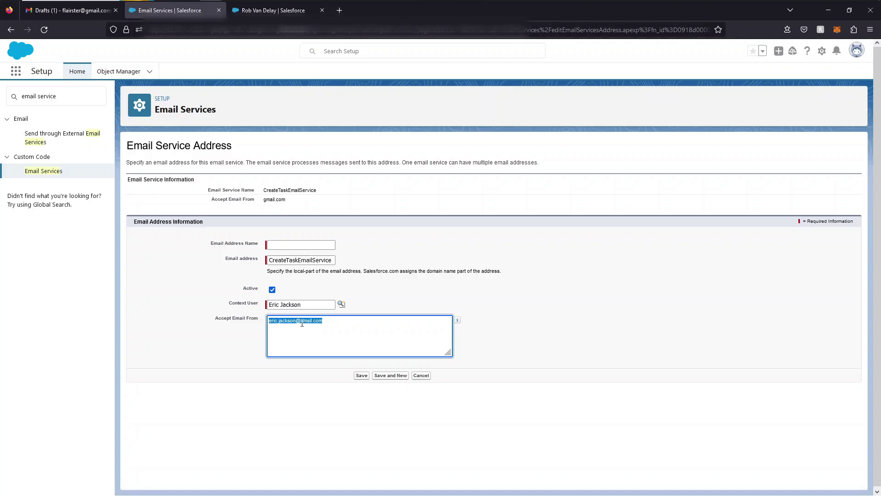
pyautogui.click(306, 247)
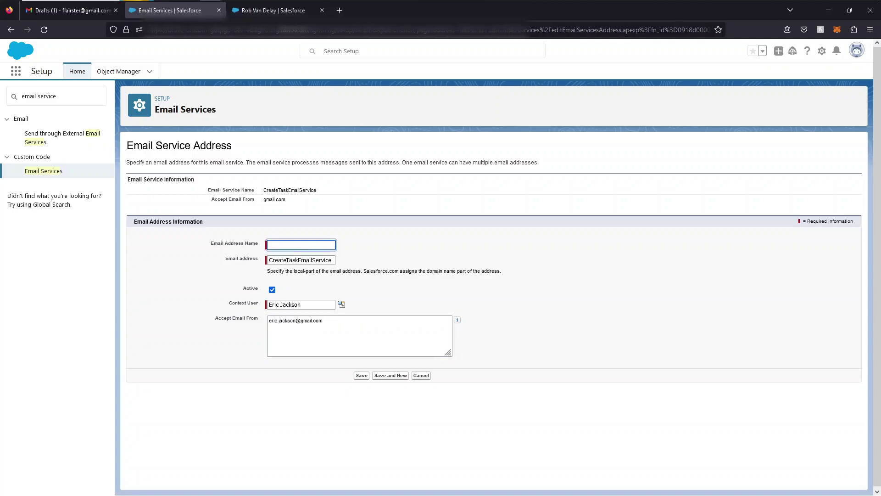
pyautogui.write('testemail')
pyautogui.click(362, 376)
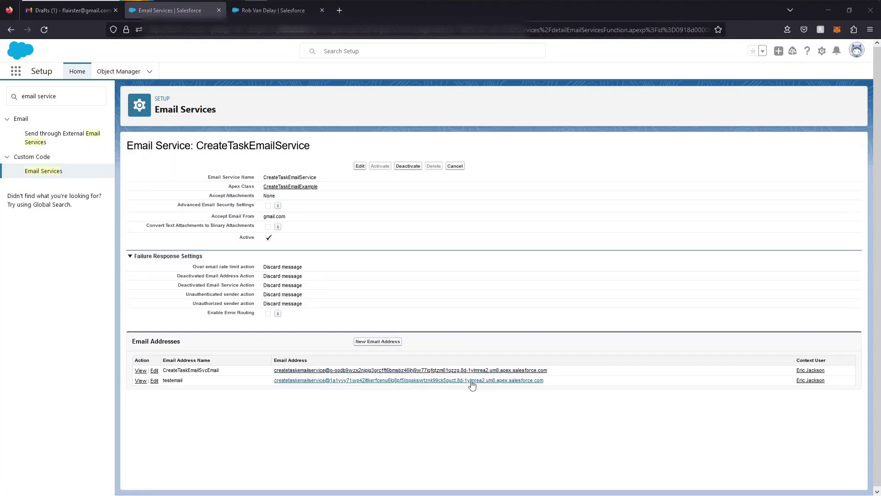
# Compare the generated addresses and names in the service's Email Addresses list, and check the Email Service Name.
pyautogui.moveTo(545, 381); pyautogui.dragTo(276, 381)
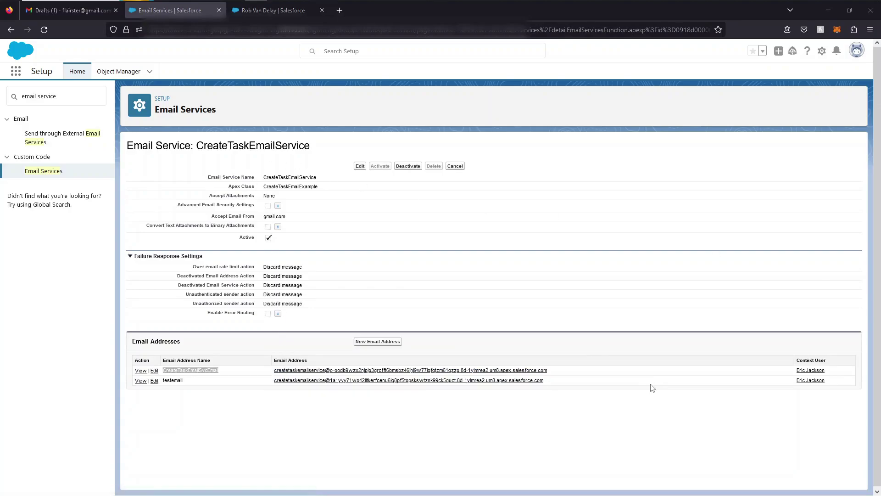
pyautogui.moveTo(548, 370); pyautogui.dragTo(310, 373)
pyautogui.moveTo(132, 341); pyautogui.dragTo(155, 341)
pyautogui.moveTo(197, 370); pyautogui.dragTo(221, 370)
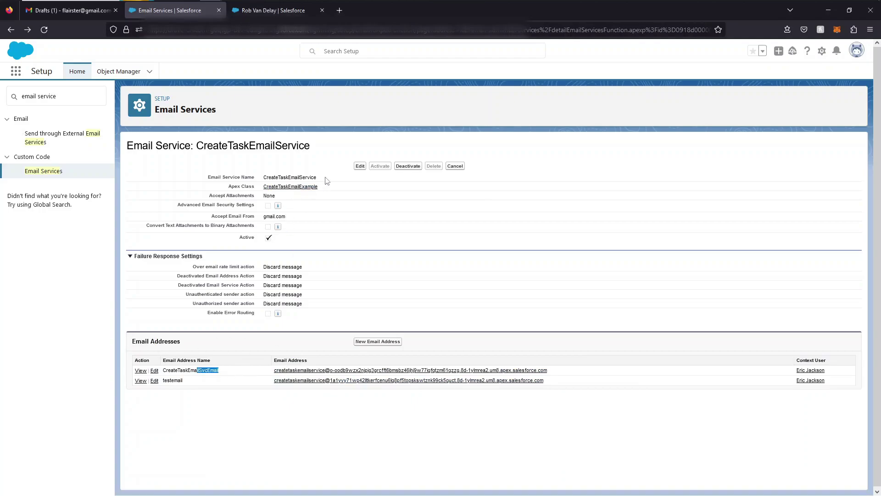
pyautogui.moveTo(327, 178); pyautogui.dragTo(264, 178)
# Switch to VS Code and examine the CreateTaskEmailExample class declaration and the handleInboundEmail method's return type and parameters.
pyautogui.hotkey('alt', 'Tab')
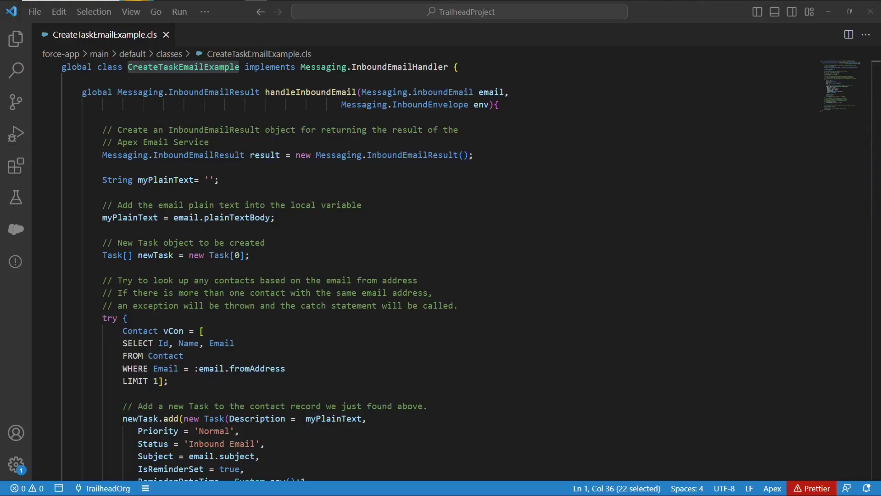
pyautogui.moveTo(245, 67); pyautogui.dragTo(448, 67)
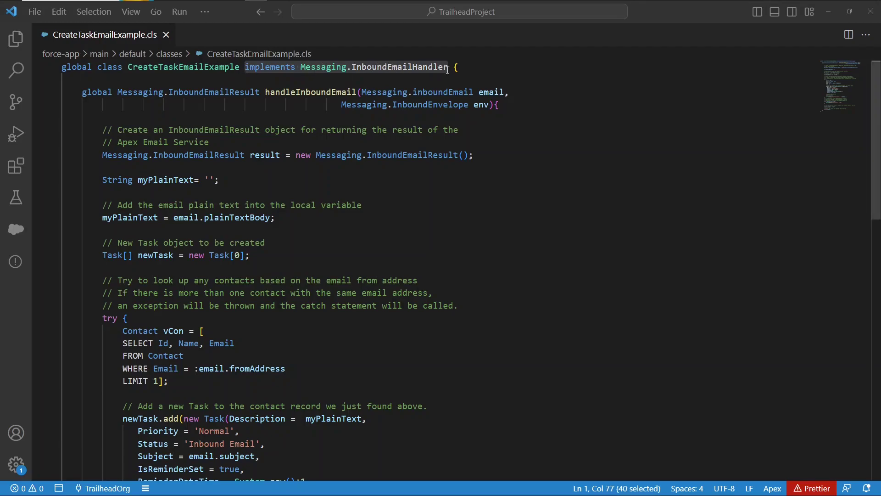
pyautogui.moveTo(81, 91); pyautogui.dragTo(67, 118)
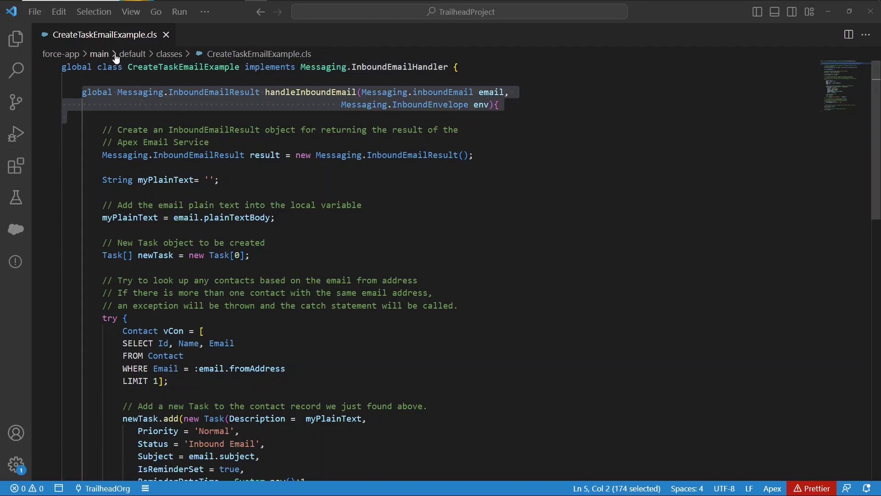
pyautogui.doubleClick(309, 95)
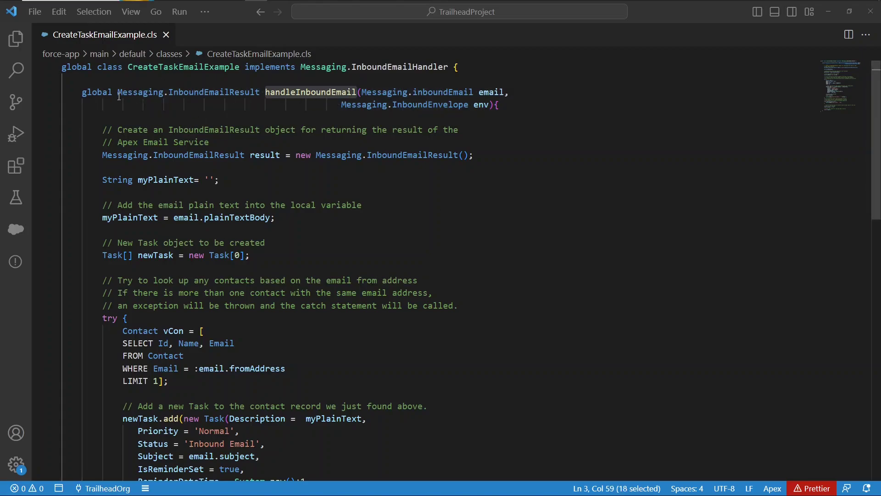
pyautogui.moveTo(119, 94); pyautogui.dragTo(266, 93)
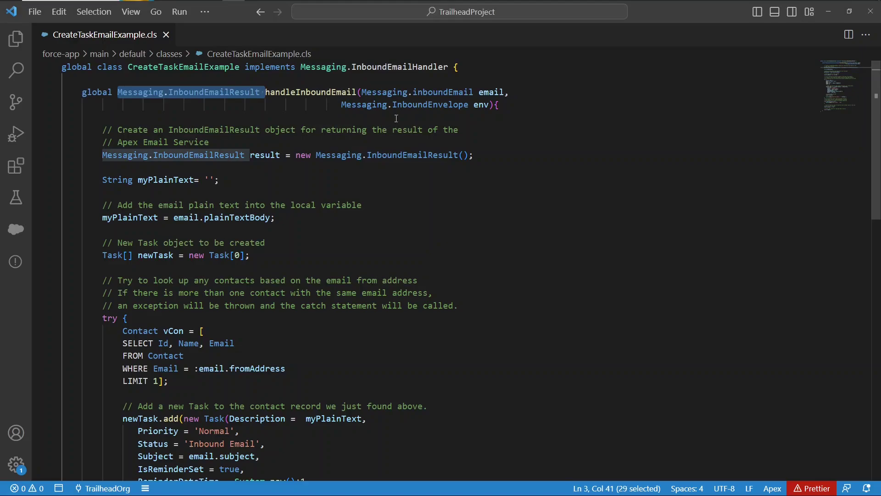
pyautogui.moveTo(362, 93); pyautogui.dragTo(504, 92)
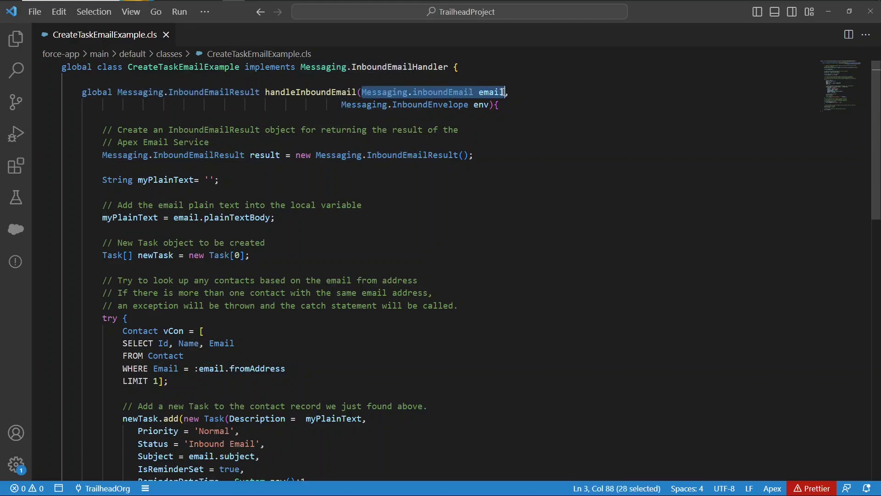
pyautogui.moveTo(356, 104); pyautogui.dragTo(474, 105)
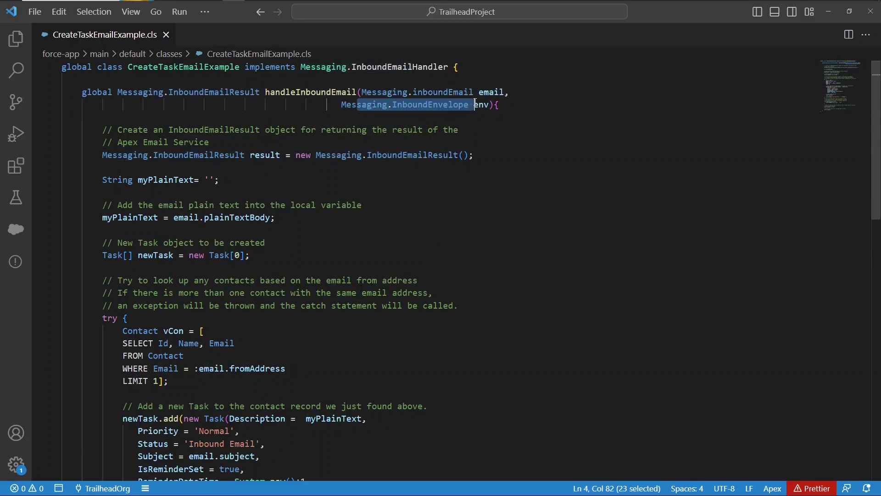
# Examine how the method creates the InboundEmailResult object and fills myPlainText from the email's plain text body.
pyautogui.moveTo(474, 155); pyautogui.dragTo(98, 156)
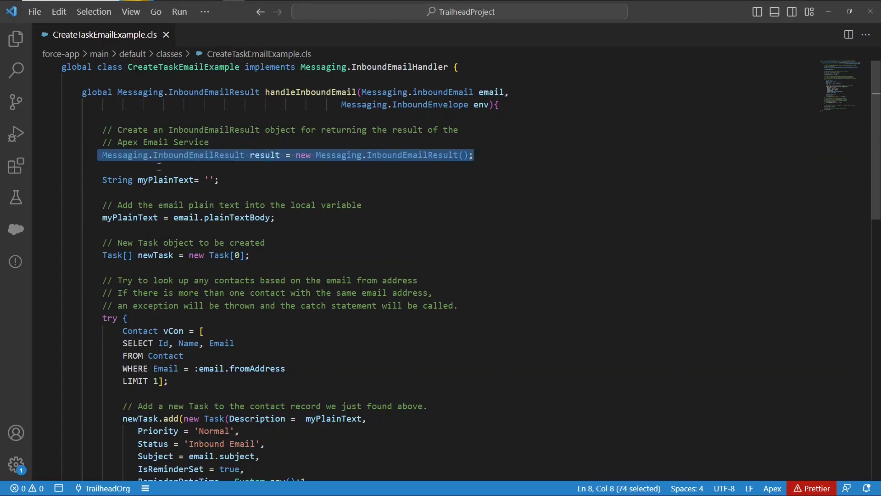
pyautogui.click(92, 168)
pyautogui.doubleClick(175, 156)
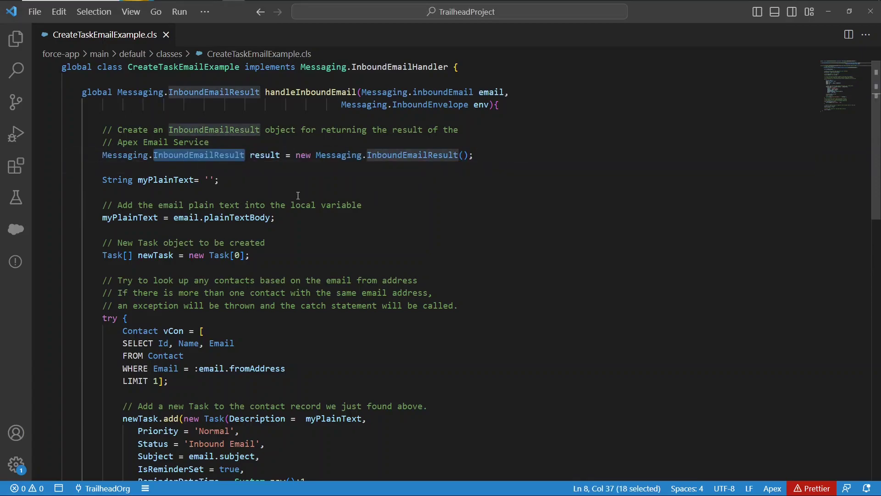
pyautogui.moveTo(99, 179); pyautogui.dragTo(219, 180)
pyautogui.click(131, 183)
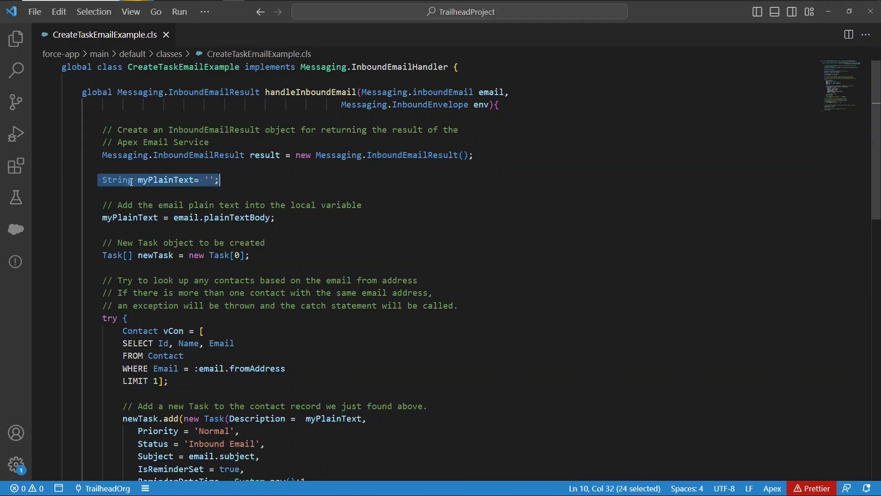
pyautogui.click(156, 183)
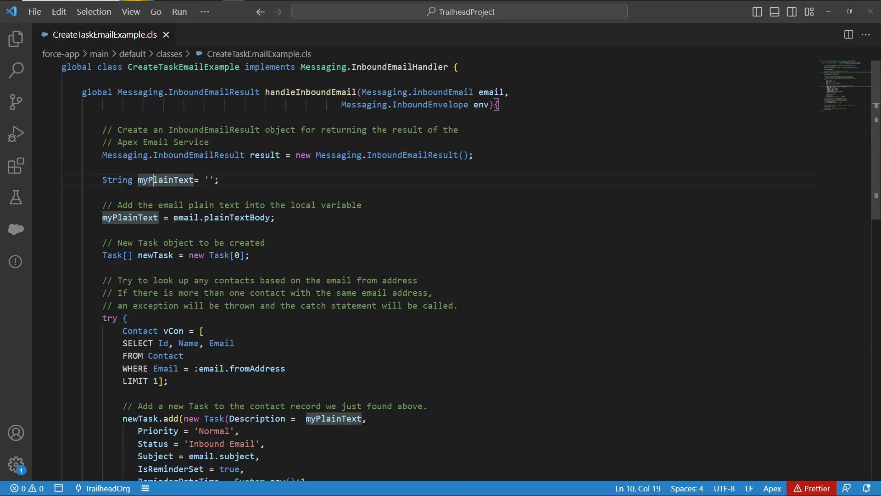
pyautogui.doubleClick(502, 92)
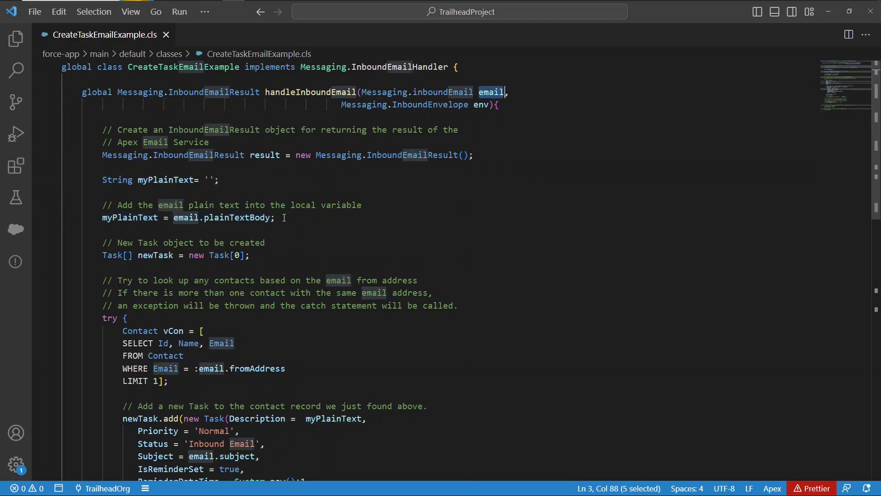
pyautogui.moveTo(284, 218); pyautogui.dragTo(178, 218)
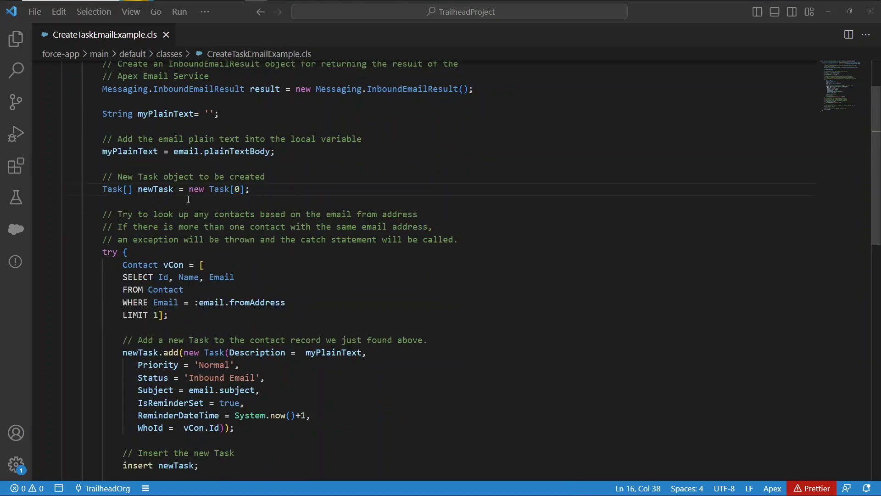
# Examine the newTask list declaration and the Contact query that matches the email's from address.
pyautogui.moveTo(257, 189); pyautogui.dragTo(102, 189)
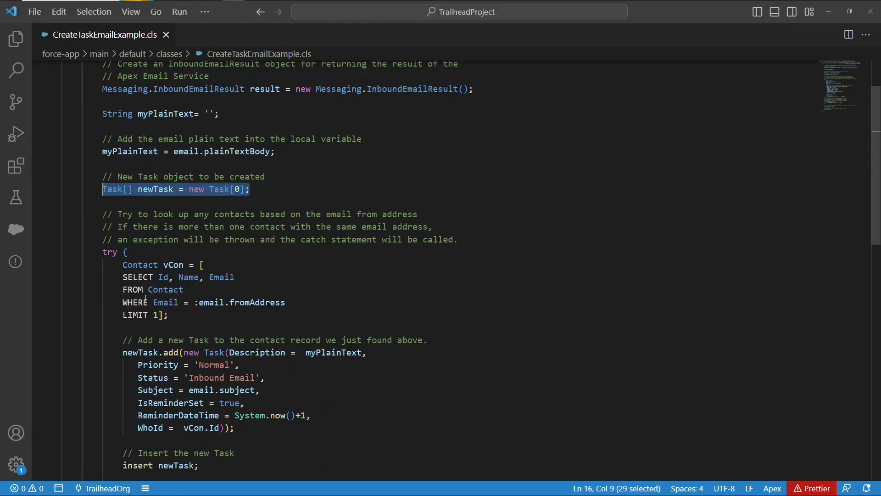
pyautogui.scroll(-3, 146, 299)
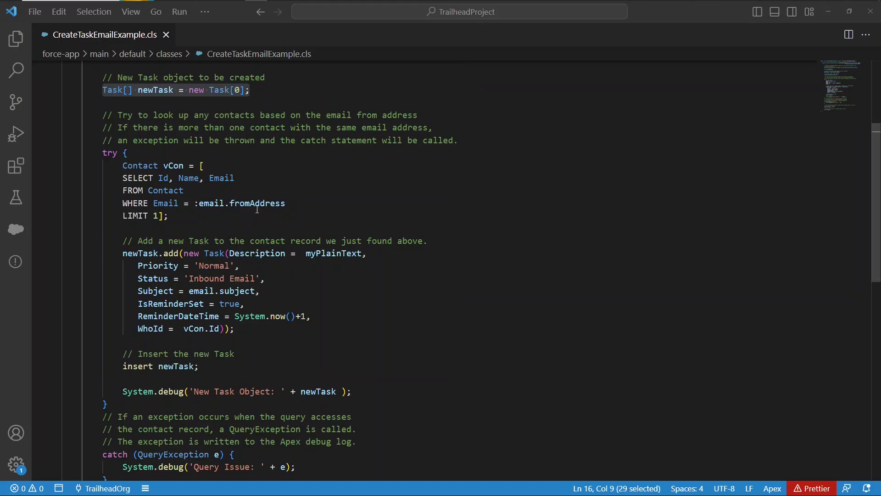
pyautogui.moveTo(122, 165); pyautogui.dragTo(158, 275)
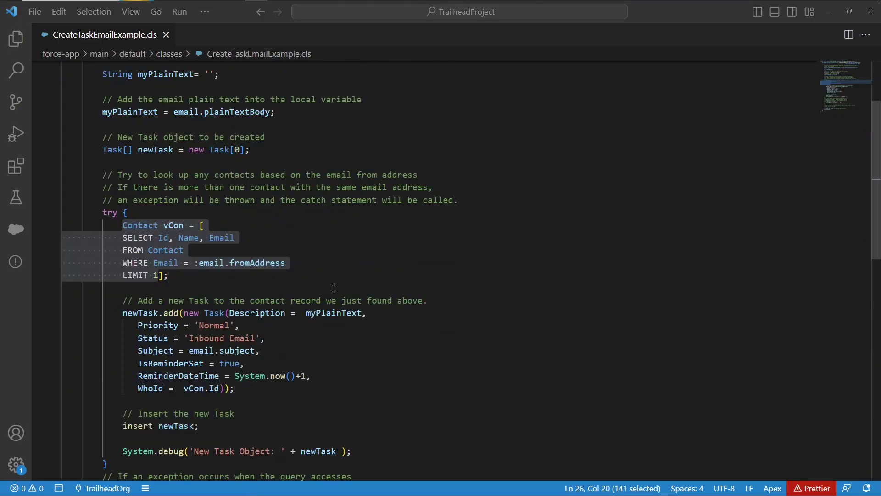
pyautogui.click(108, 236)
pyautogui.click(173, 249)
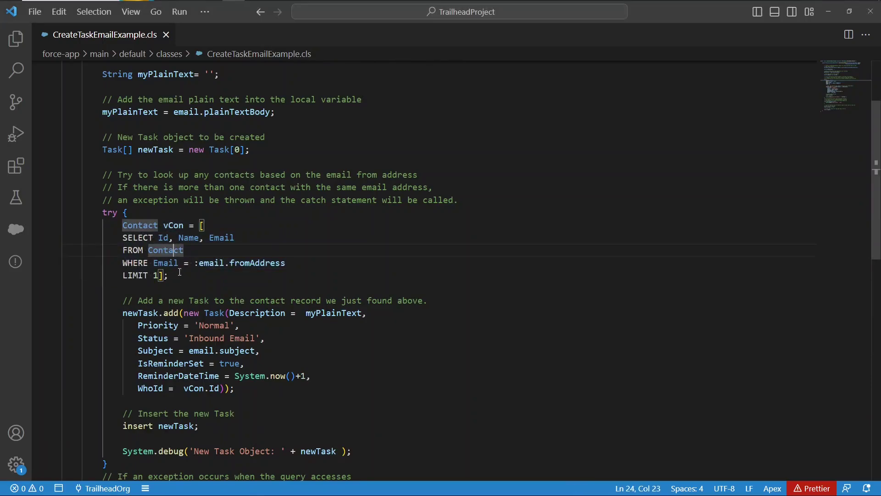
# Examine the Contact query's WHERE clause and how newTask.add fills the task's Description from myPlainText.
pyautogui.moveTo(286, 263); pyautogui.dragTo(124, 263)
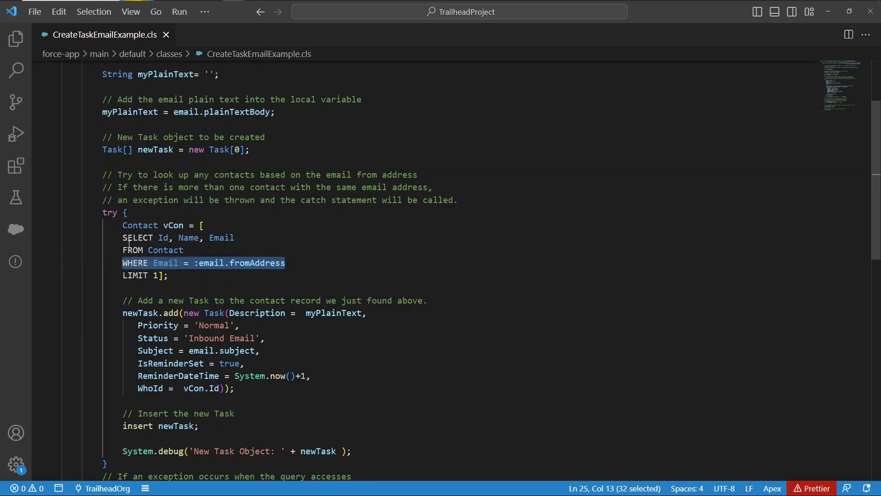
pyautogui.scroll(-2, 131, 259)
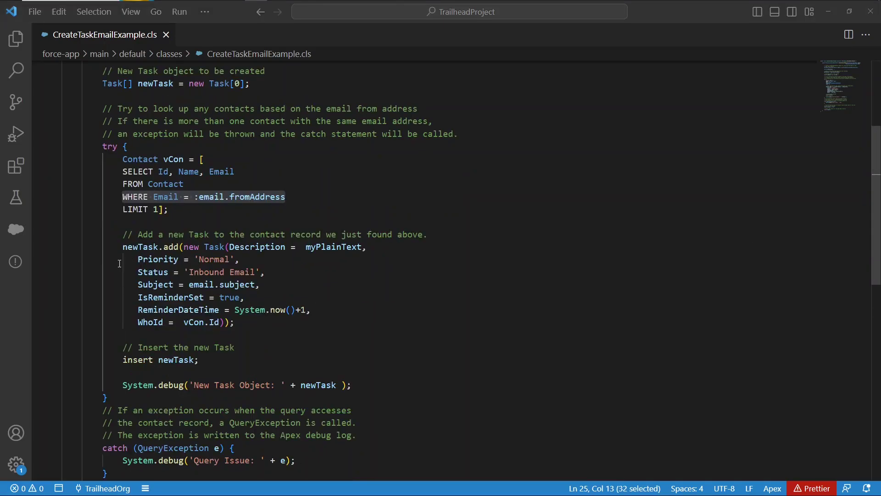
pyautogui.click(133, 248)
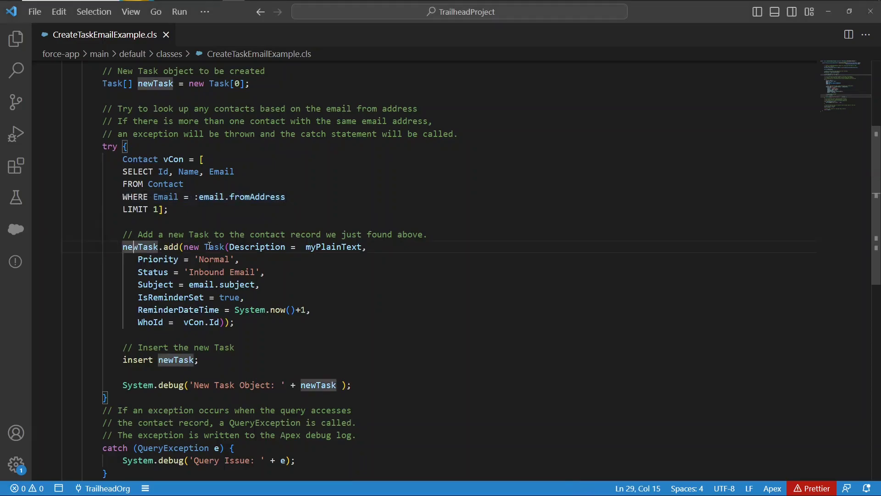
pyautogui.doubleClick(345, 248)
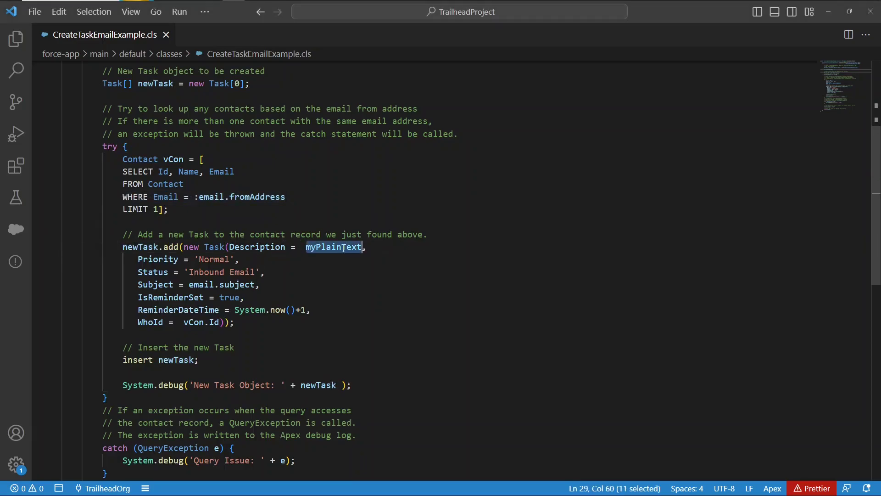
pyautogui.scroll(2, 256, 125)
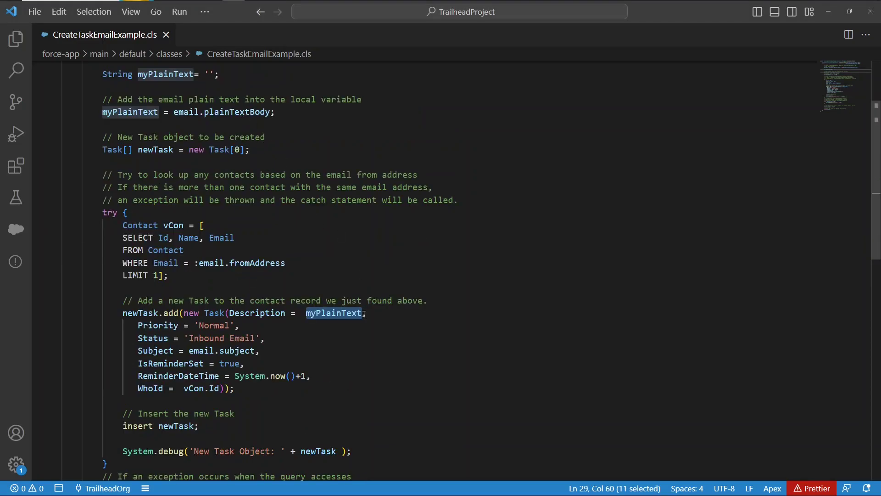
# Examine the Priority, Status, Subject, reminder and WhoId values assigned to the new Task.
pyautogui.moveTo(134, 325); pyautogui.dragTo(240, 325)
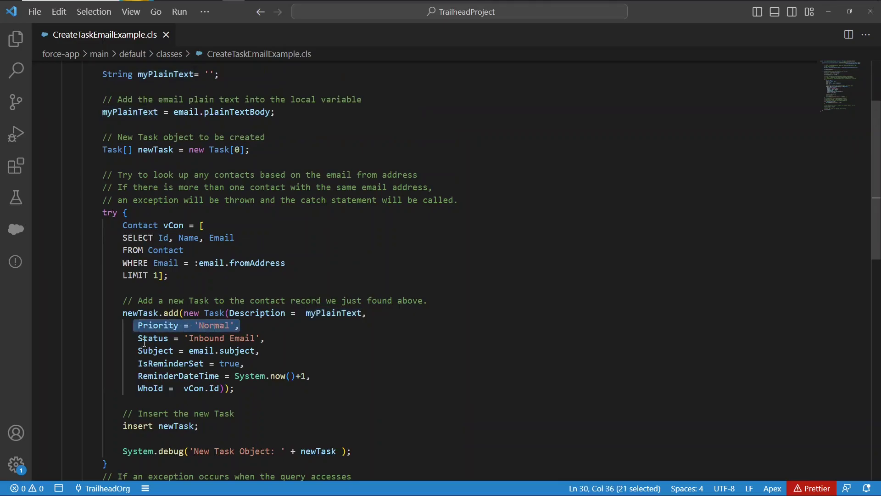
pyautogui.moveTo(128, 339); pyautogui.dragTo(267, 339)
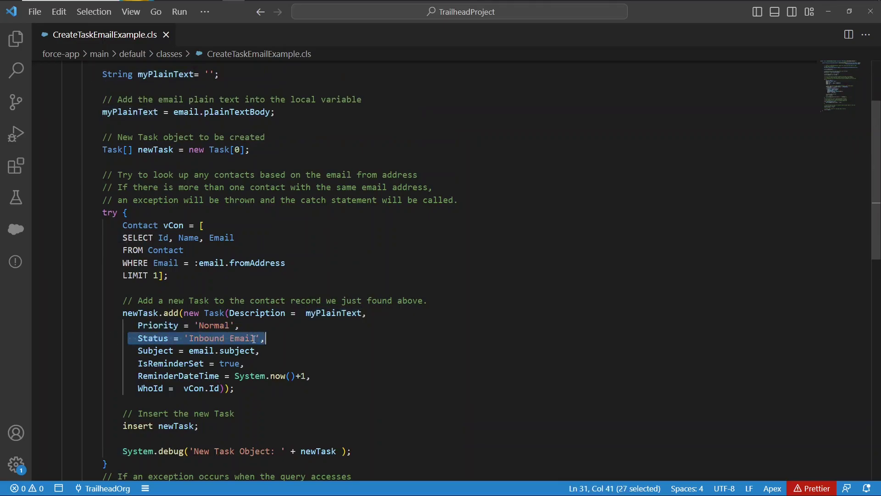
pyautogui.moveTo(133, 350); pyautogui.dragTo(260, 351)
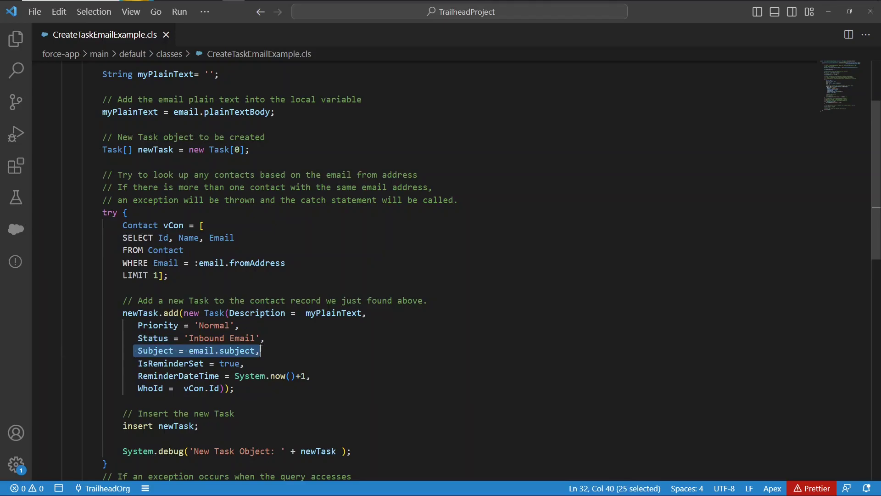
pyautogui.doubleClick(232, 351)
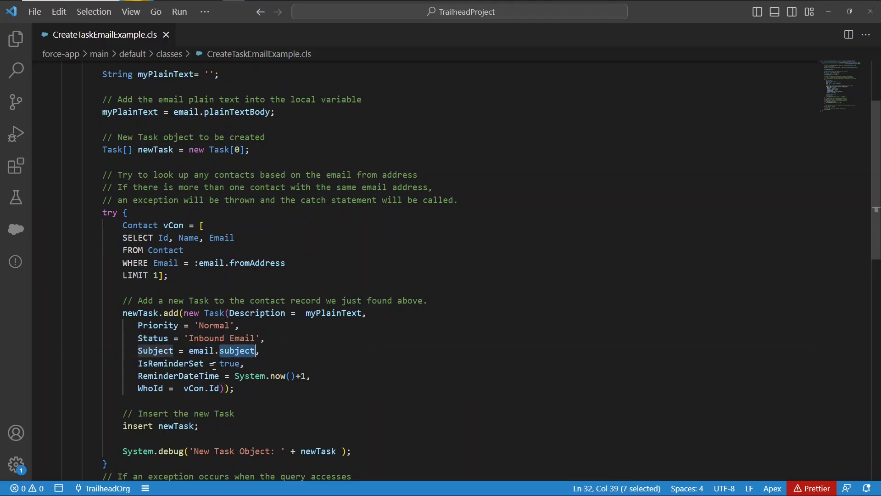
pyautogui.moveTo(137, 363); pyautogui.dragTo(245, 363)
pyautogui.moveTo(147, 376); pyautogui.dragTo(235, 376)
pyautogui.moveTo(138, 388); pyautogui.dragTo(244, 388)
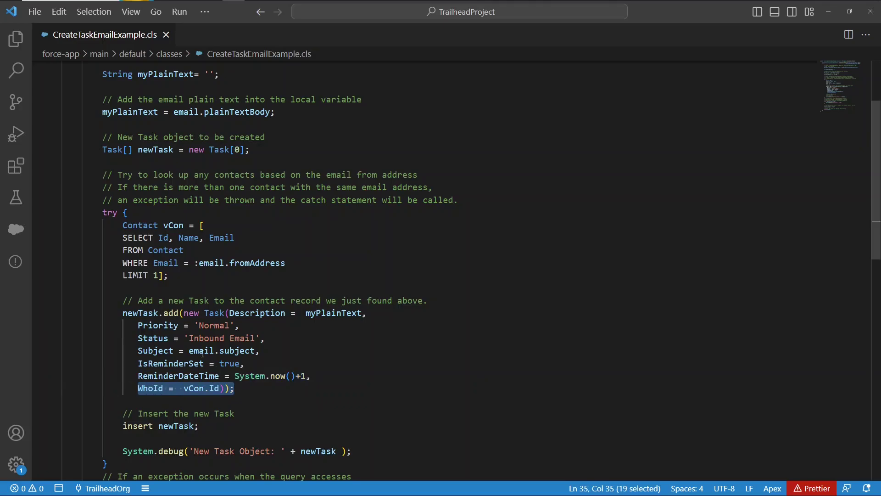
# Recheck the Contact query and its email.fromAddress filter against the new Task's field assignments.
pyautogui.doubleClick(181, 363)
pyautogui.moveTo(123, 224); pyautogui.dragTo(215, 281)
pyautogui.doubleClick(278, 264)
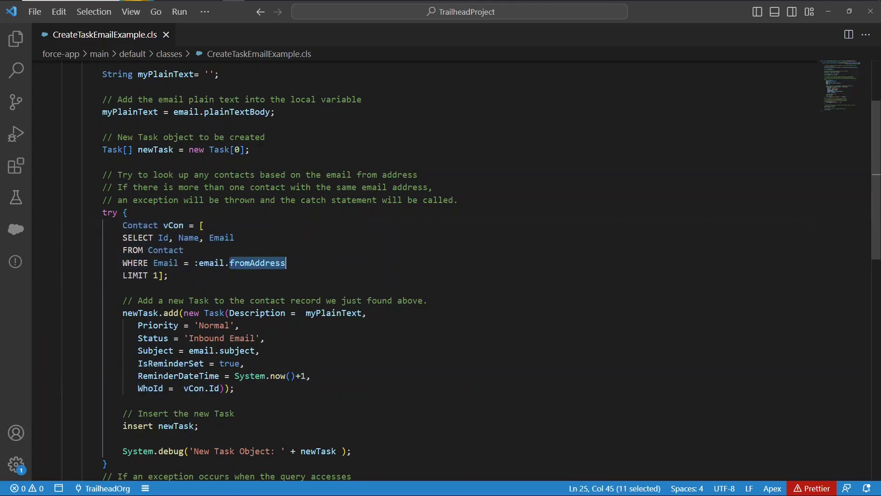
# Examine the insert newTask and System.debug statements, and trace them back to the query's email filter.
pyautogui.scroll(-3, 139, 315)
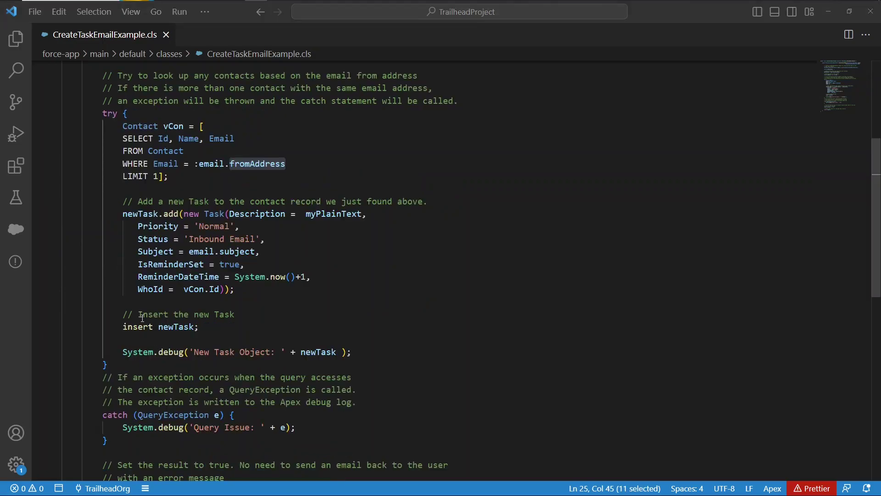
pyautogui.moveTo(351, 351); pyautogui.dragTo(133, 352)
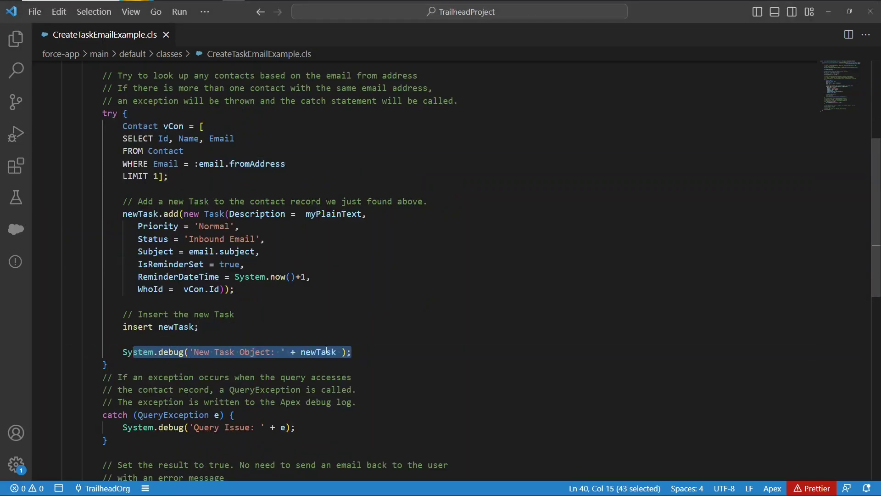
pyautogui.doubleClick(327, 351)
pyautogui.scroll(-1, 142, 292)
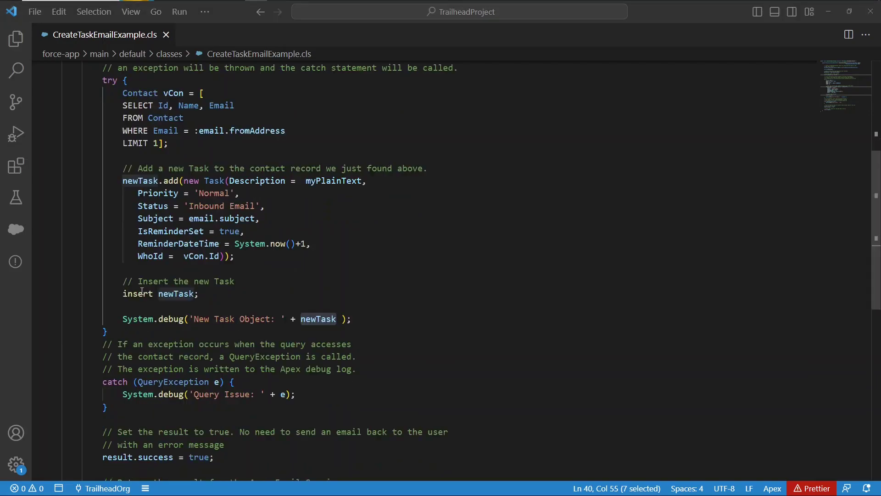
pyautogui.scroll(1, 180, 193)
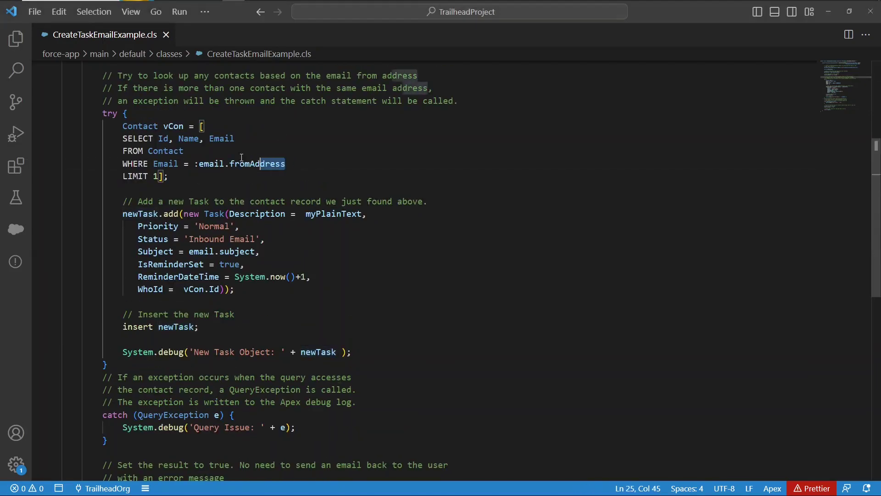
pyautogui.moveTo(241, 158); pyautogui.dragTo(122, 161)
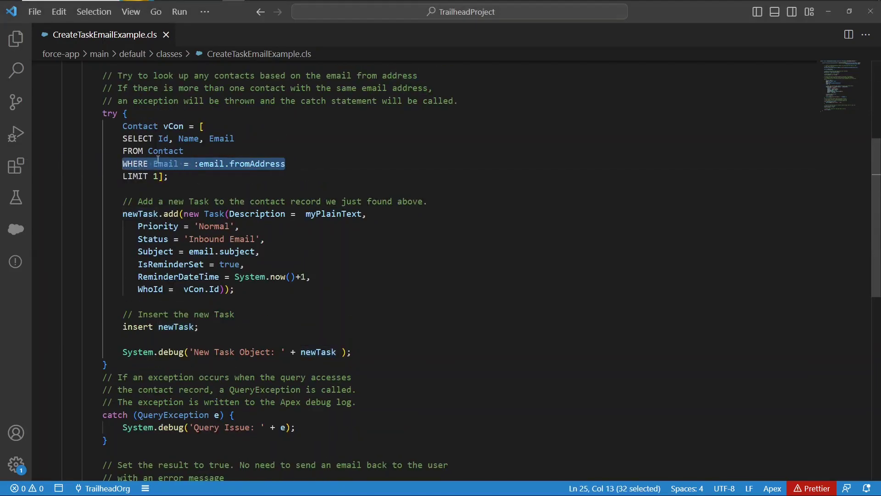
# Examine the end of the method, where result.success is set and result is returned, and review the newTask.add block.
pyautogui.scroll(-3, 198, 395)
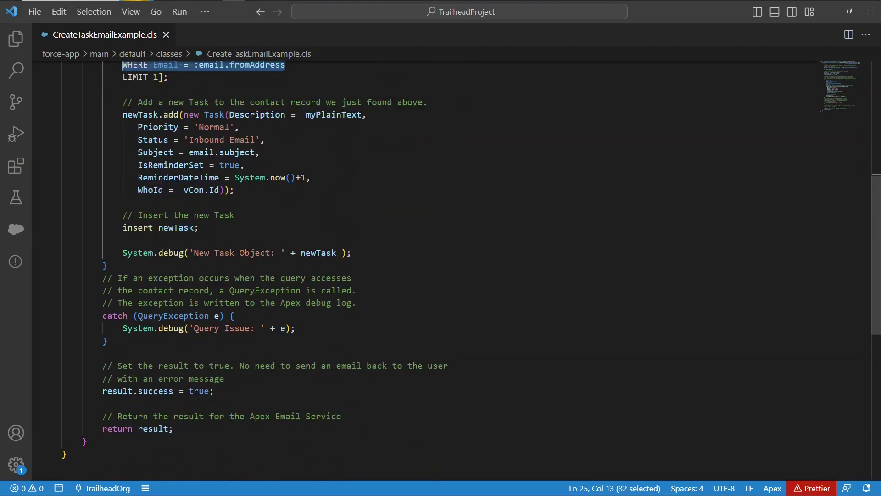
pyautogui.scroll(-1, 198, 396)
pyautogui.scroll(-1, 312, 299)
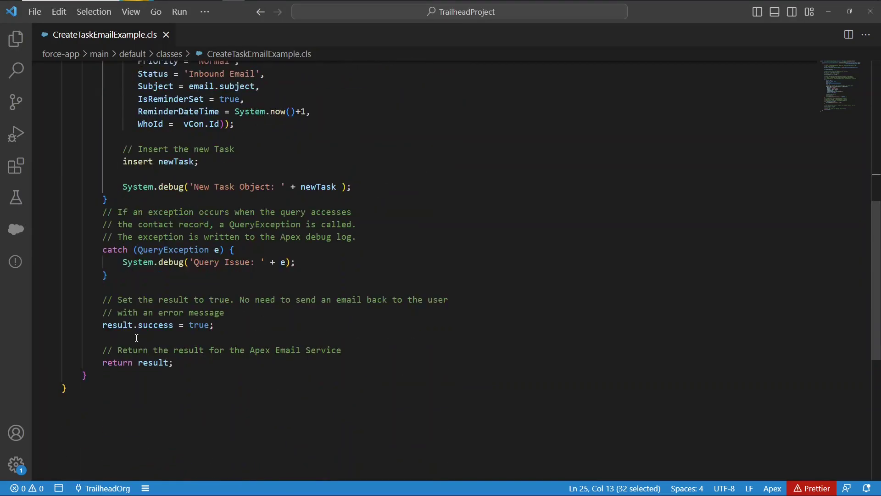
pyautogui.scroll(7, 129, 320)
pyautogui.scroll(3, 129, 320)
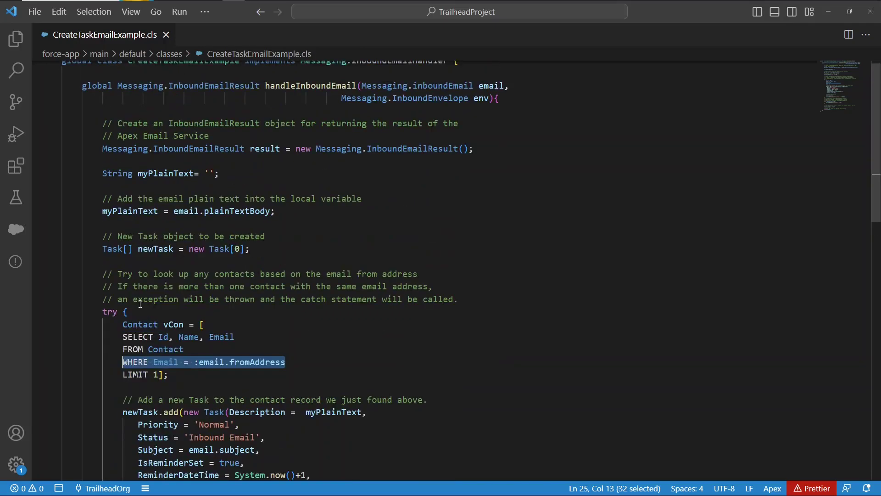
pyautogui.scroll(-9, 127, 392)
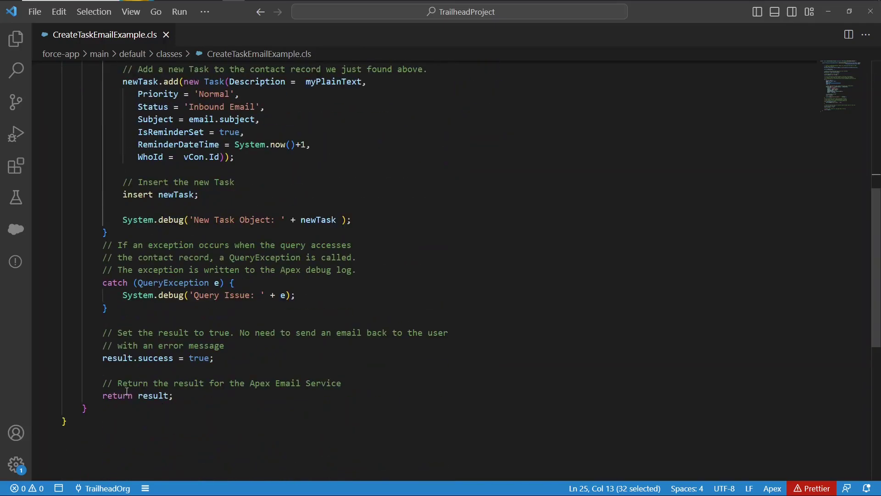
pyautogui.doubleClick(163, 358)
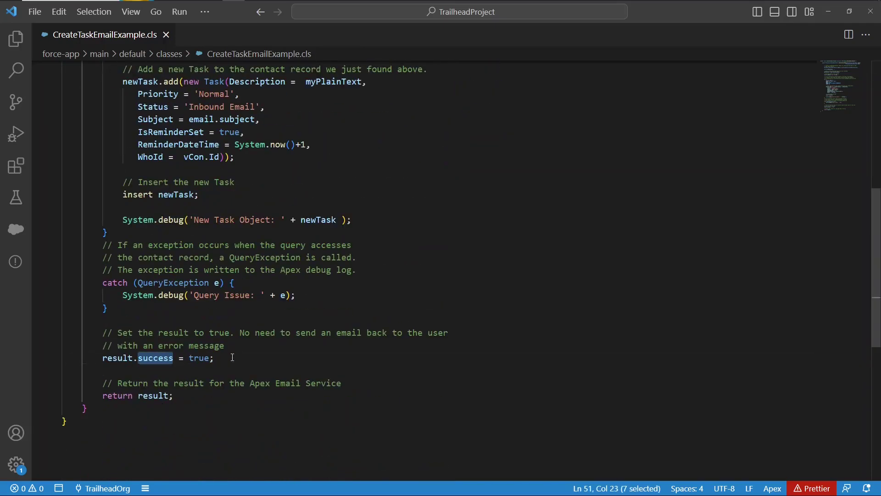
pyautogui.moveTo(215, 358); pyautogui.dragTo(102, 358)
pyautogui.moveTo(174, 395); pyautogui.dragTo(133, 396)
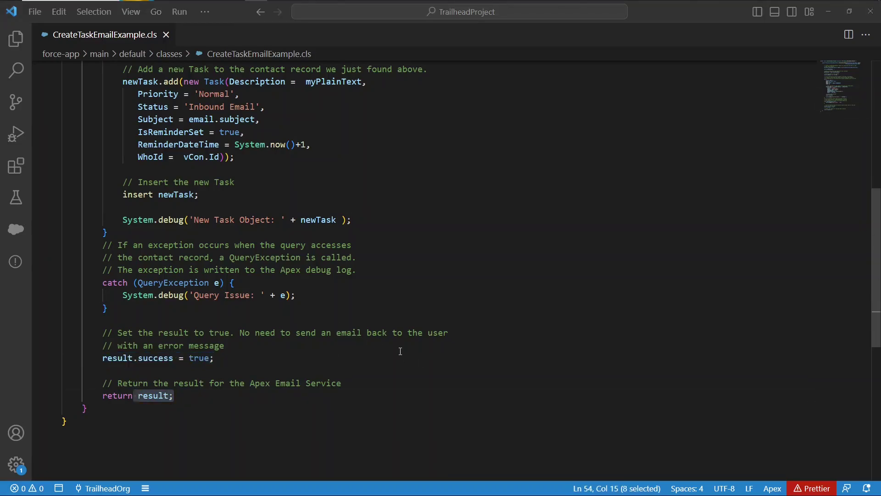
pyautogui.scroll(3, 172, 248)
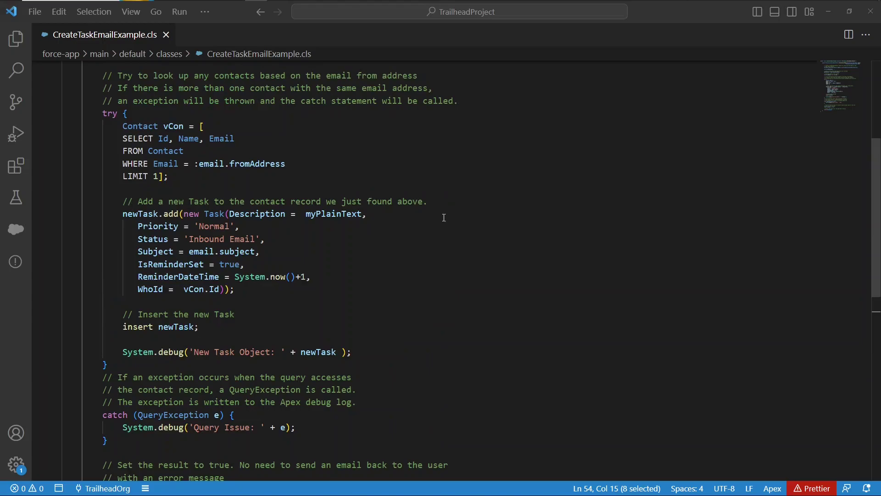
pyautogui.moveTo(235, 290); pyautogui.dragTo(153, 203)
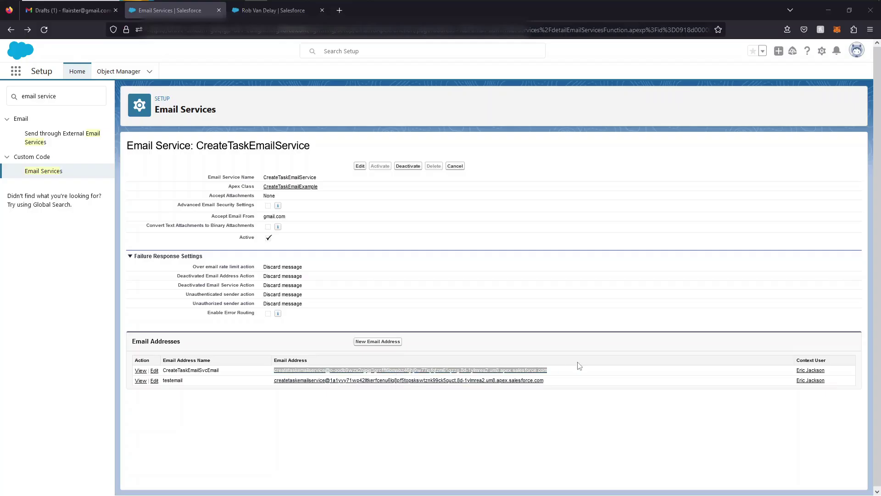
# Switch to Firefox and send the Gmail draft "Test Subject" with body "This is a test task description" to the CreateTaskEmailSvcEmail address.
pyautogui.moveTo(573, 371); pyautogui.dragTo(276, 374)
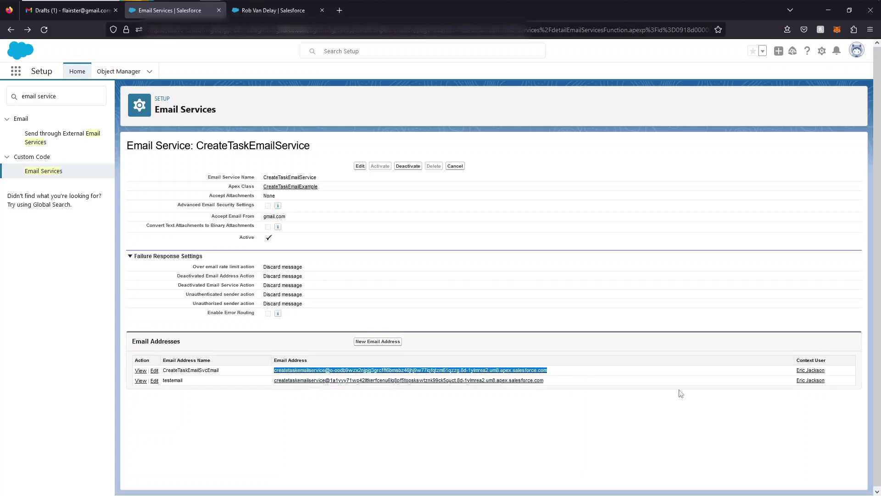
pyautogui.click(69, 10)
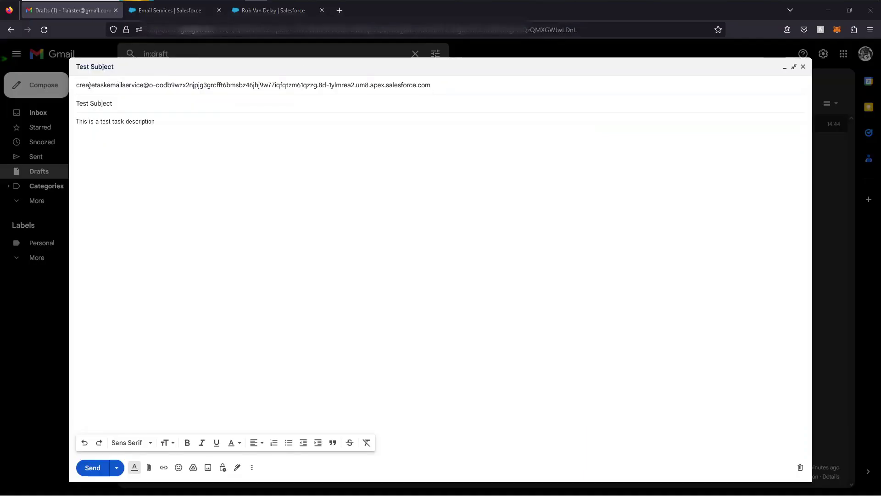
pyautogui.moveTo(113, 103); pyautogui.dragTo(75, 103)
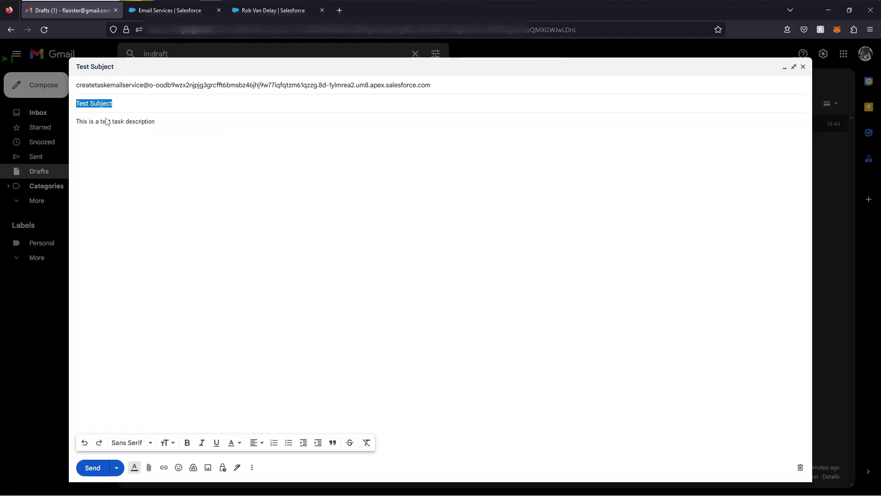
pyautogui.moveTo(156, 121); pyautogui.dragTo(76, 121)
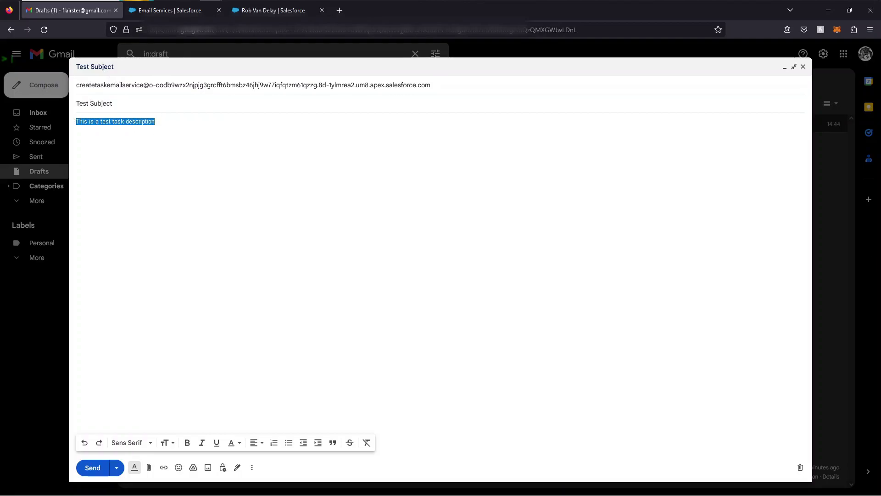
pyautogui.click(101, 468)
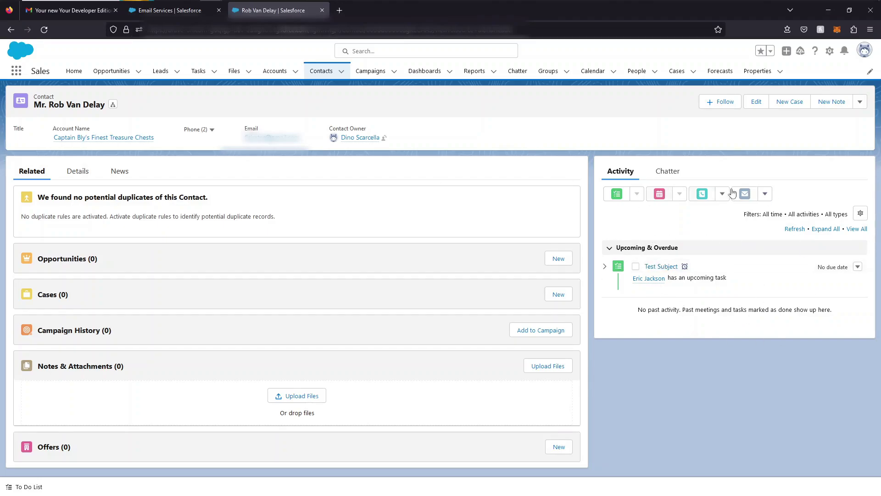
# Open the Test Subject task from the contact's activity timeline and examine its Subject, Comments, Assigned To and Name fields.
pyautogui.click(659, 268)
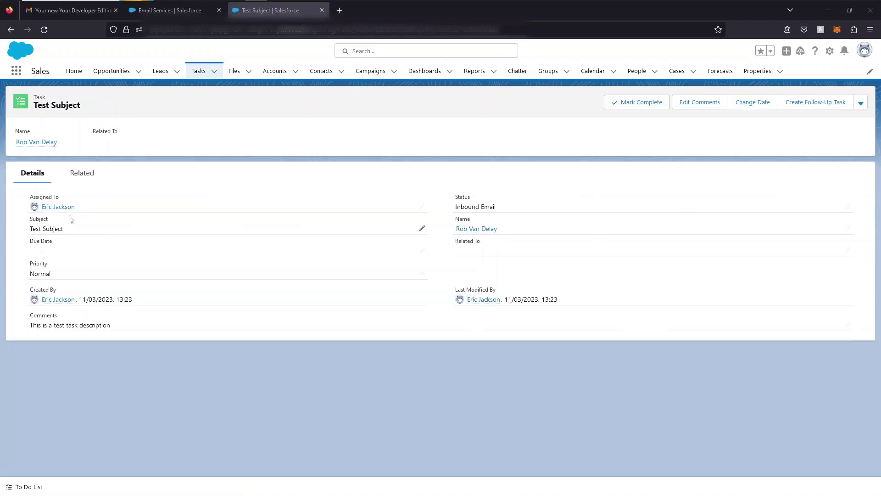
pyautogui.moveTo(78, 228); pyautogui.dragTo(30, 231)
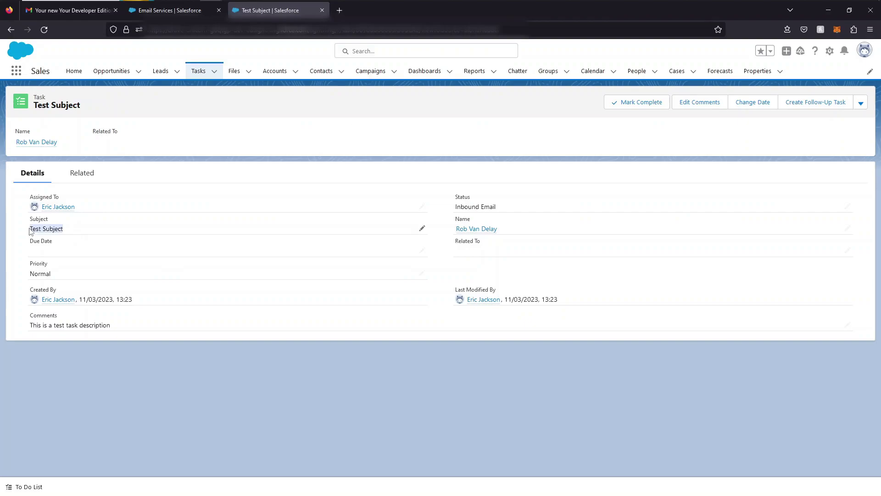
pyautogui.moveTo(111, 327); pyautogui.dragTo(27, 331)
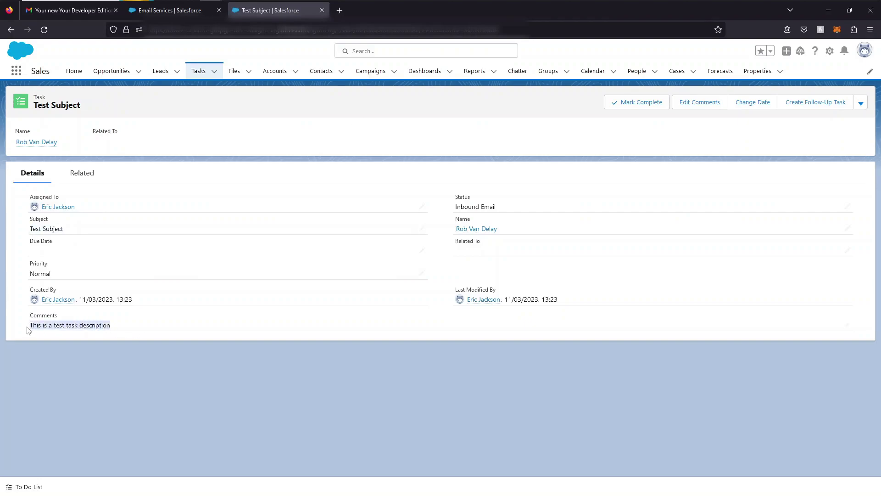
pyautogui.moveTo(89, 208); pyautogui.dragTo(41, 212)
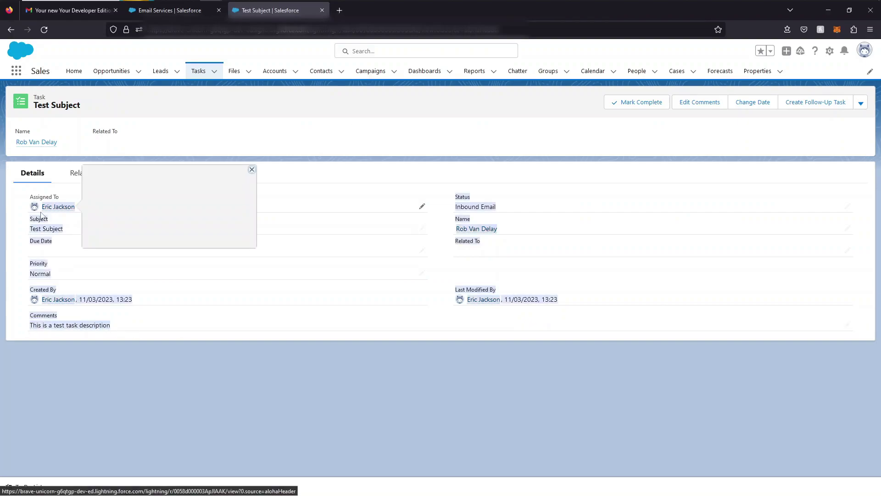
pyautogui.click(41, 214)
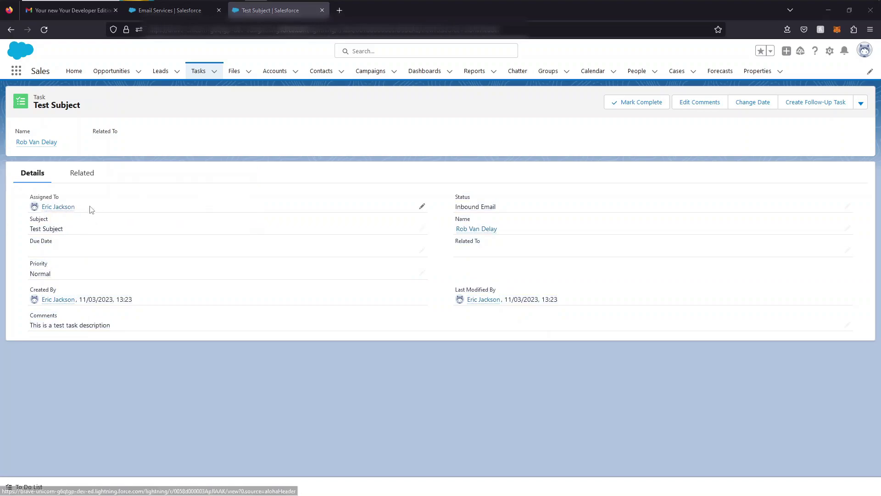
pyautogui.moveTo(53, 212)
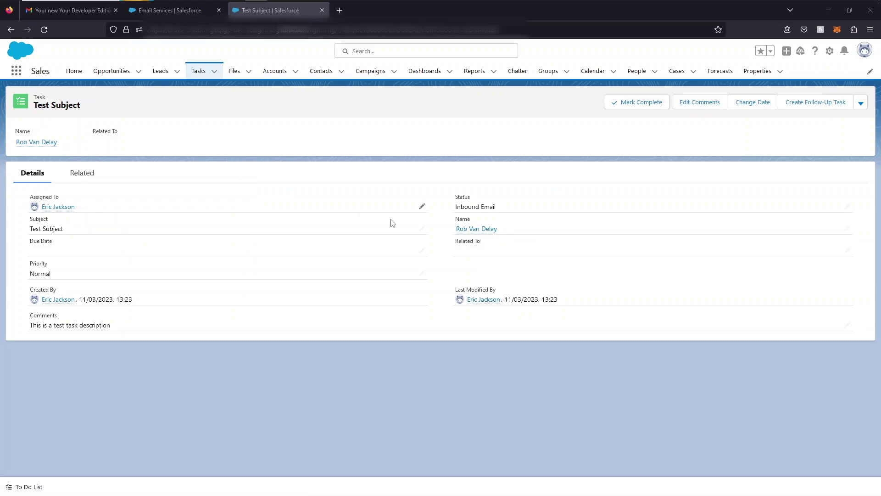
pyautogui.moveTo(507, 231); pyautogui.dragTo(456, 228)
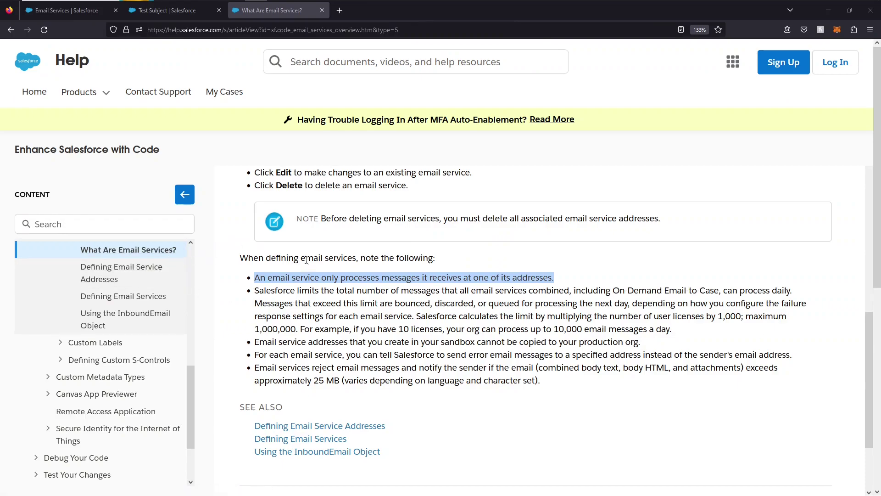
# Read the Salesforce Help notes on email service addresses and the combined message limit, and return to the Test Subject task.
pyautogui.moveTo(254, 277); pyautogui.dragTo(569, 279)
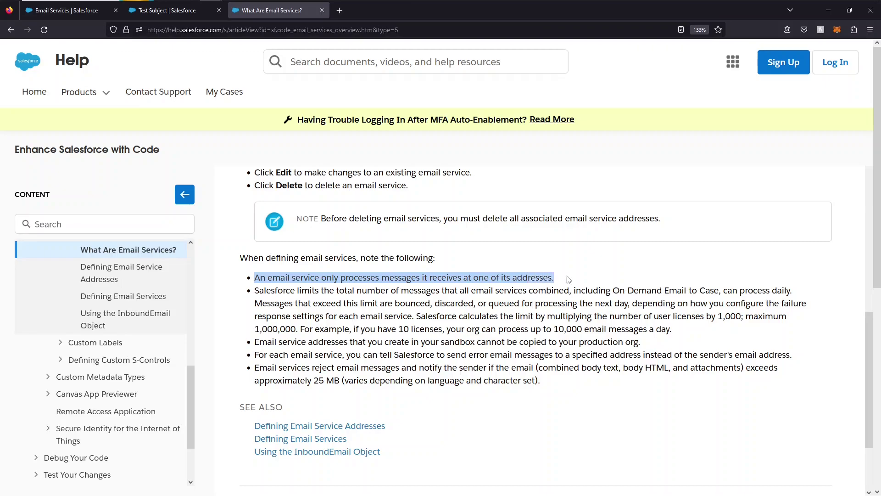
pyautogui.moveTo(254, 290); pyautogui.dragTo(571, 290)
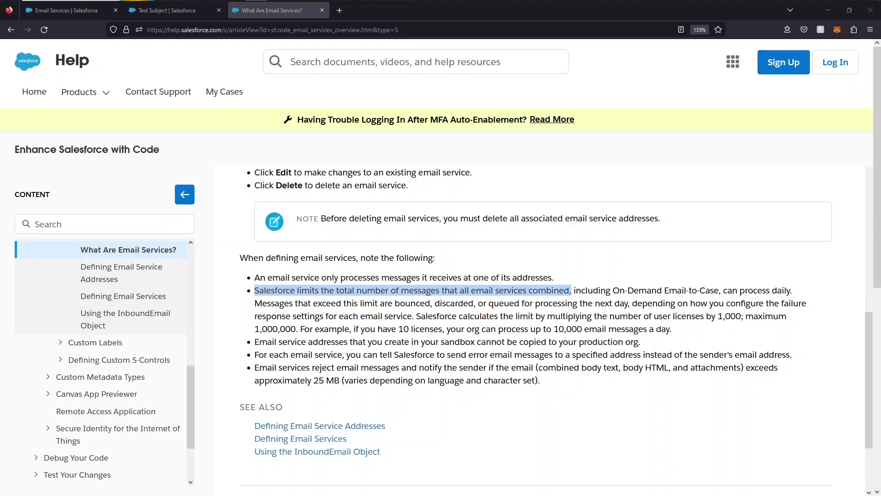
pyautogui.hotkey('ctrl', 'pageup')
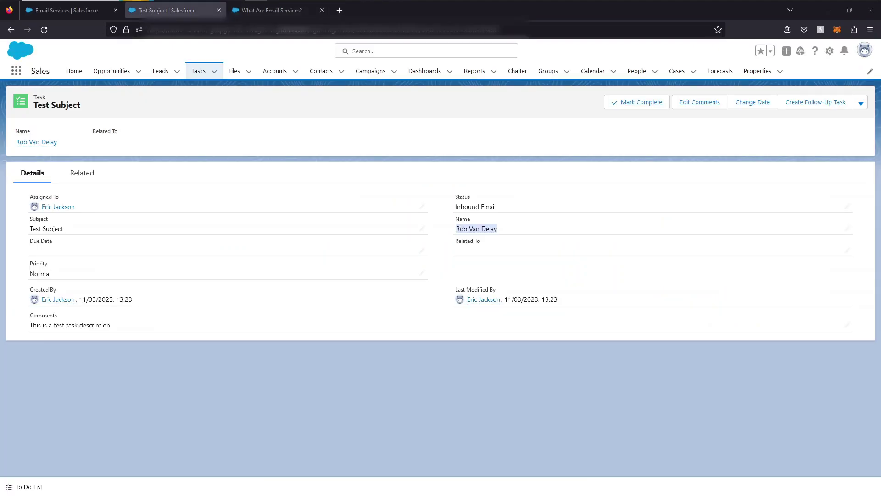